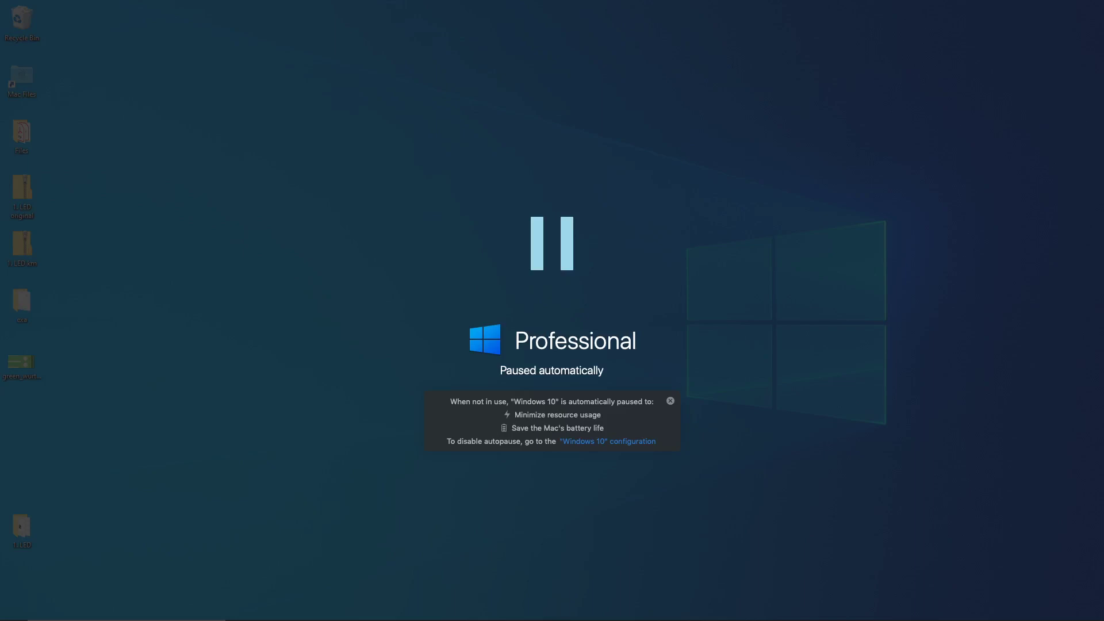
# Resume the paused virtual machine and start OrCAD Capture from the Product Choices dialog.
pyautogui.click(242, 347)
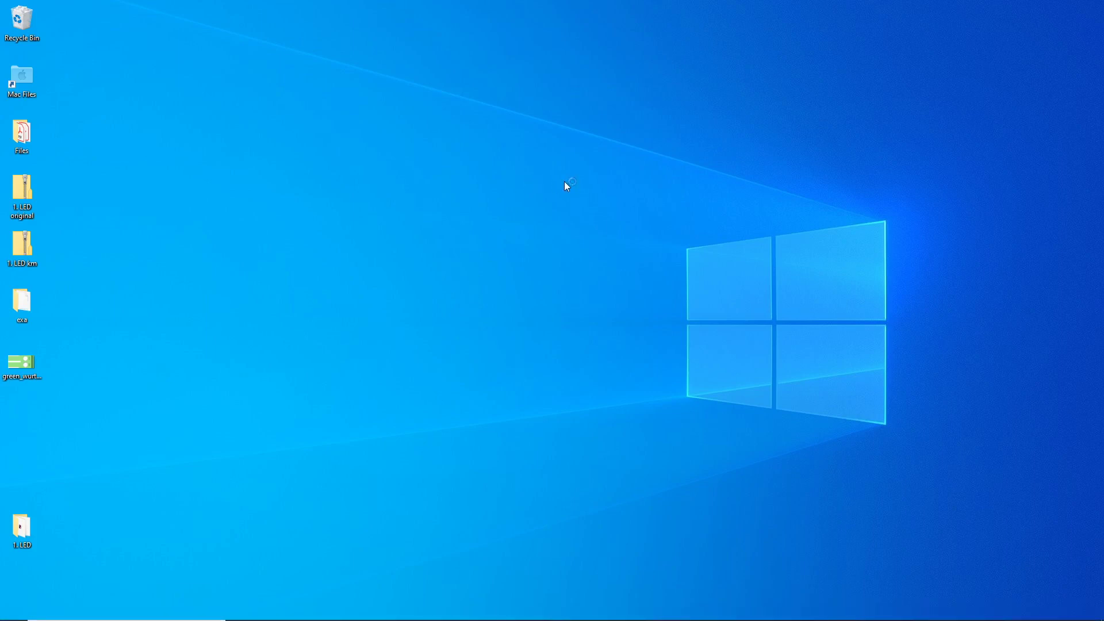
pyautogui.click(643, 303)
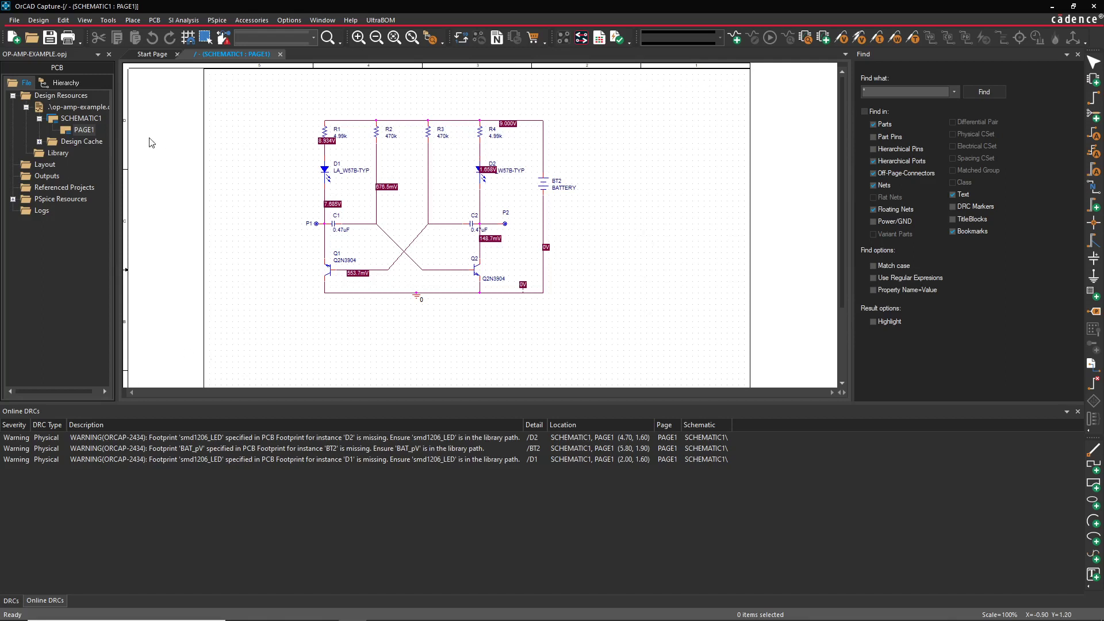
# Widen the project panel and zoom in on transistors Q1, Q2 and the capacitors.
pyautogui.moveTo(117, 139); pyautogui.dragTo(172, 139)
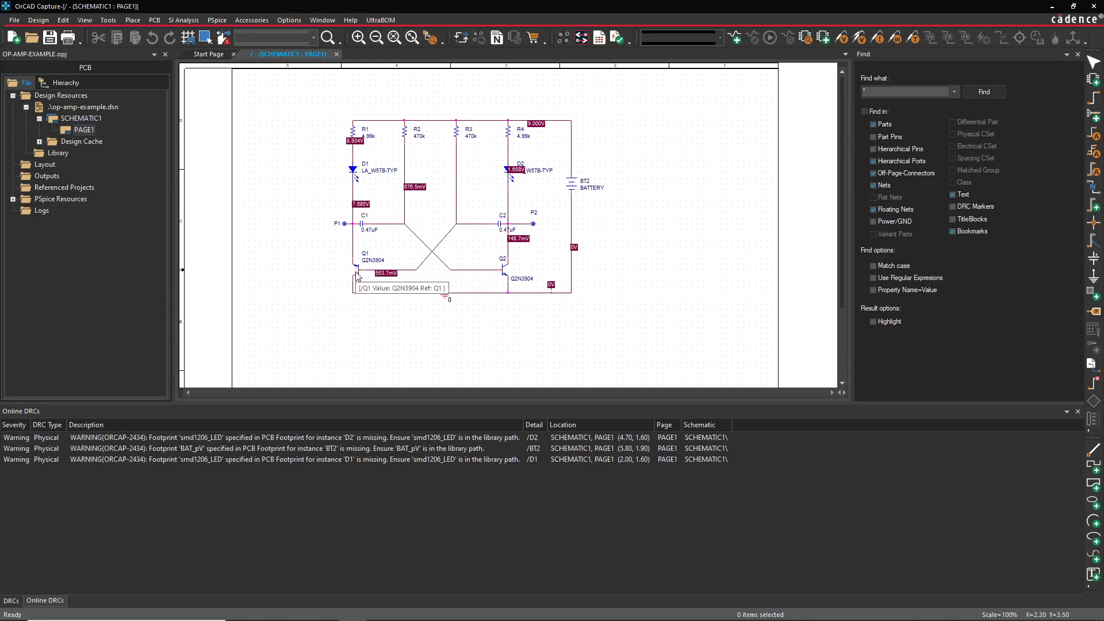
pyautogui.moveTo(328, 233); pyautogui.dragTo(580, 342)
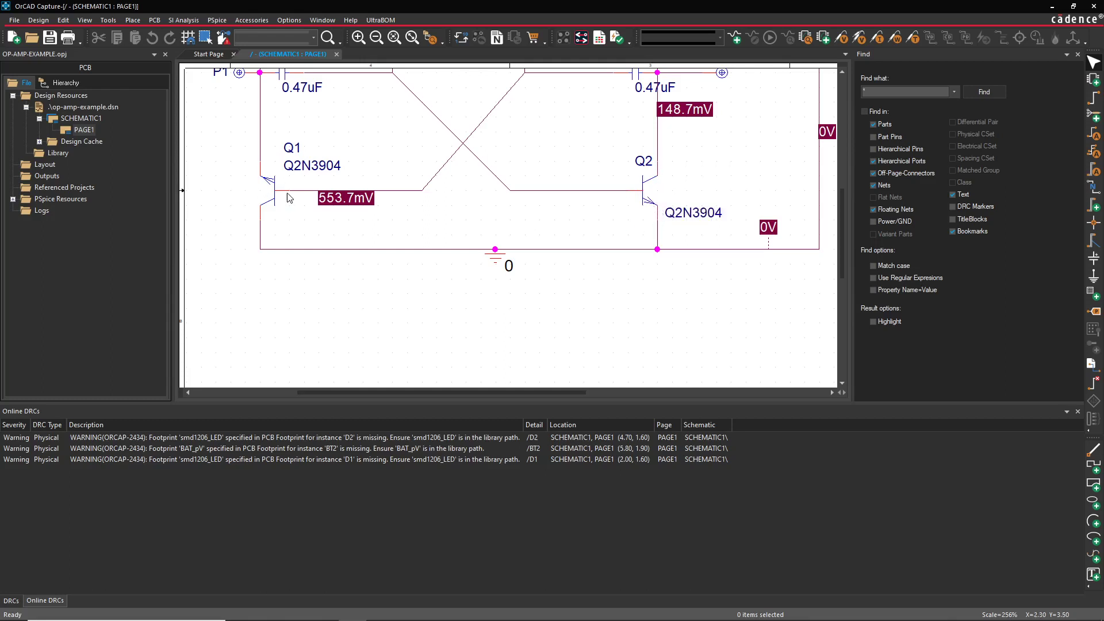
pyautogui.scroll(2, 282, 212)
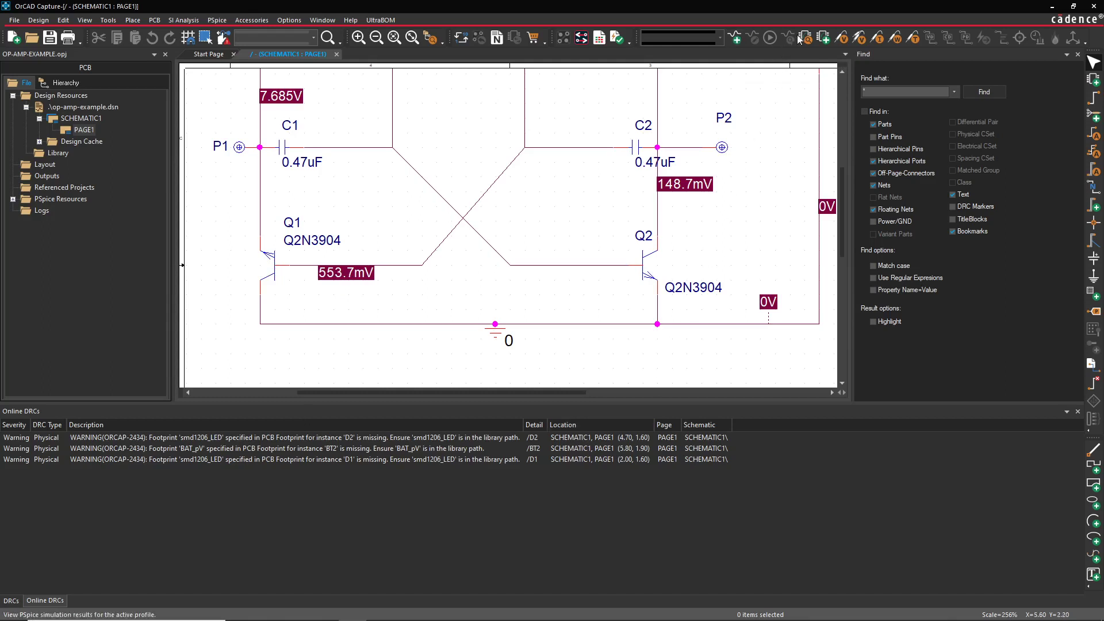
# Create simulation profile 'test' with a Time Domain (Transient) analysis running to 1000ms.
pyautogui.click(735, 37)
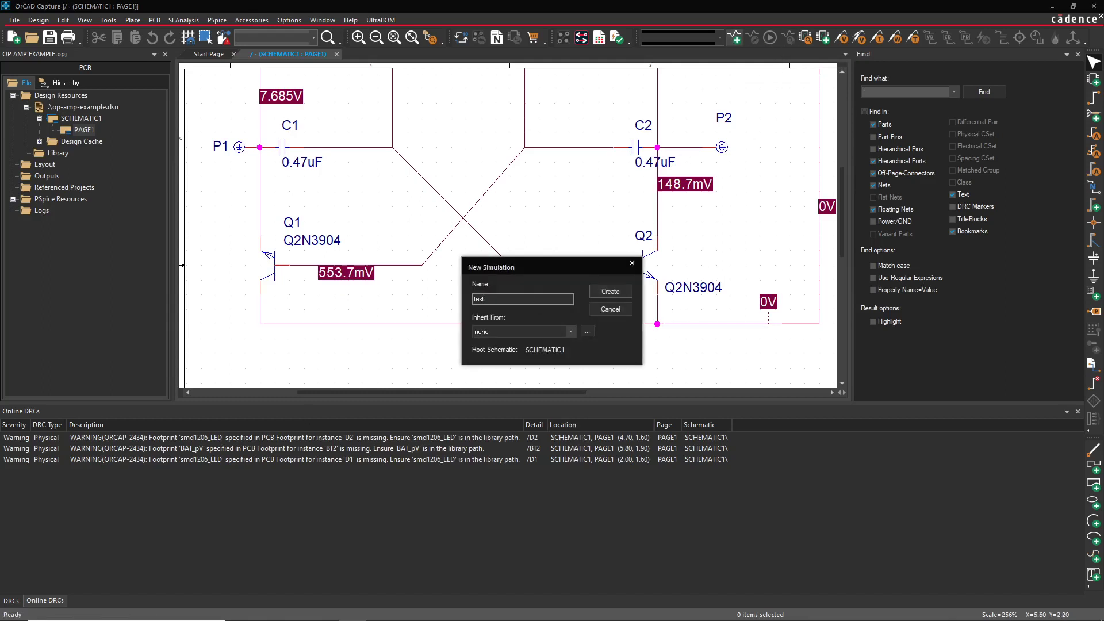
pyautogui.press('Return')
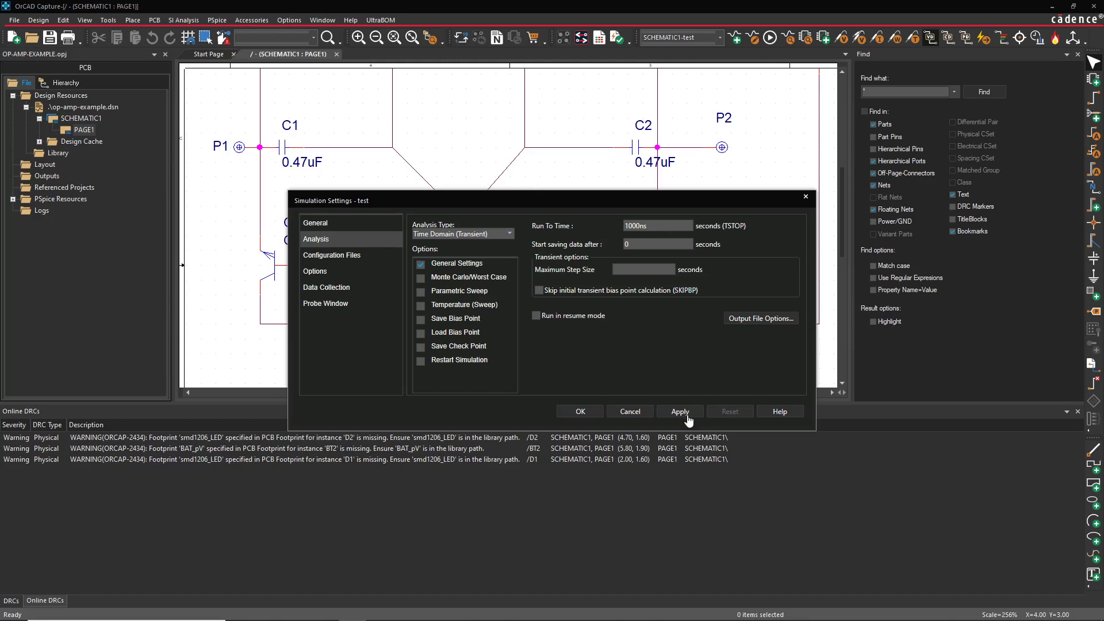
pyautogui.click(580, 413)
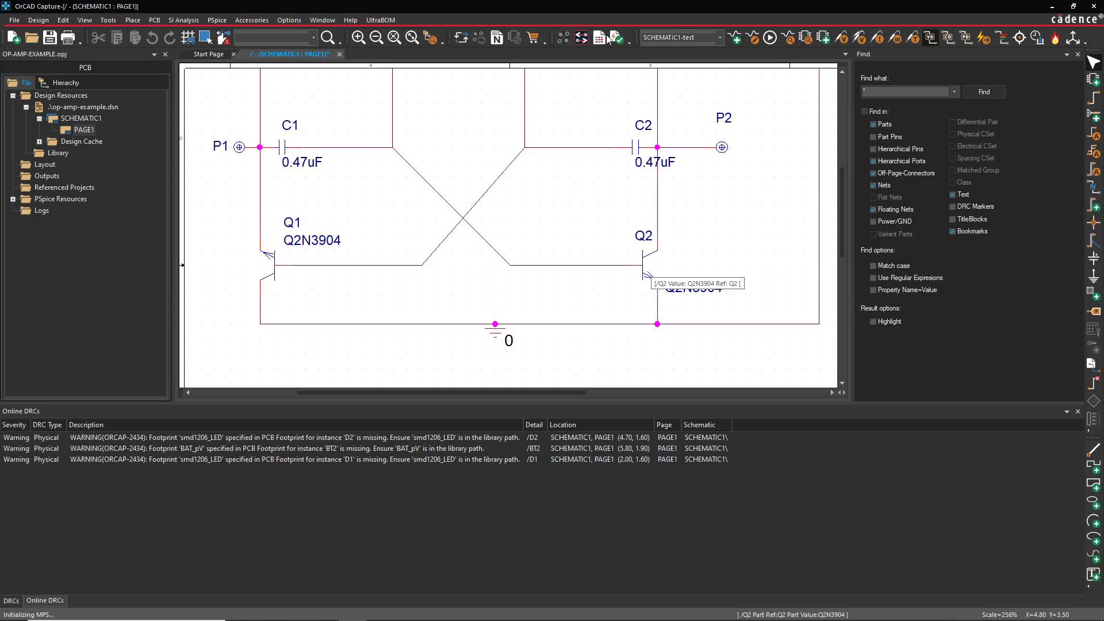
# Zoom out to the whole circuit, run PSpice, and dismiss the netlisting error.
pyautogui.scroll(5, 733, 198)
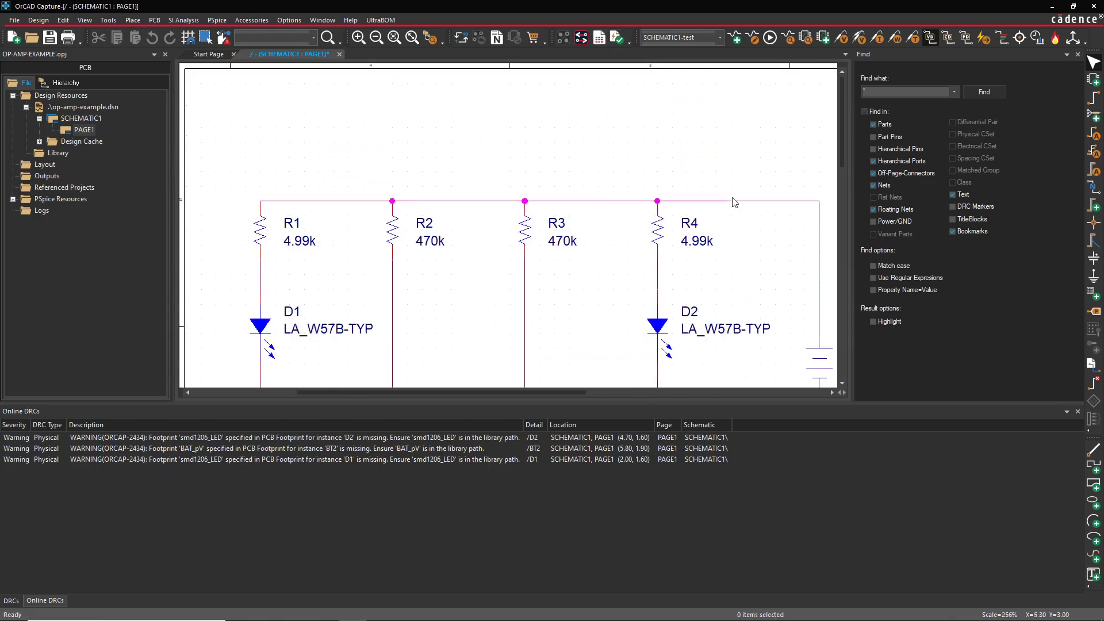
pyautogui.scroll(-2, 688, 143)
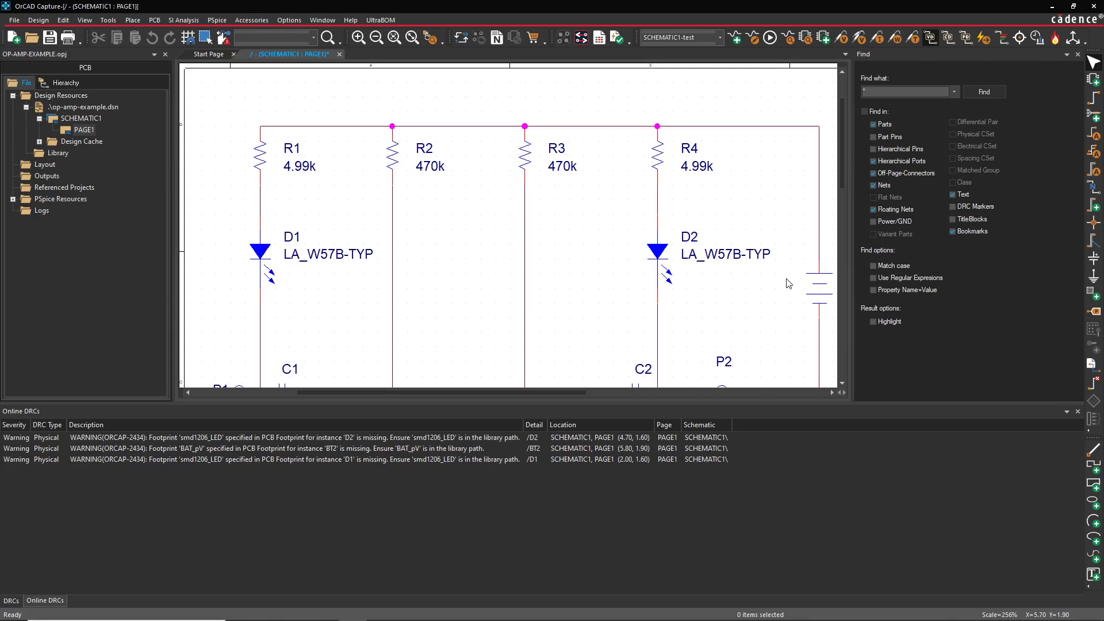
pyautogui.rightClick(823, 297)
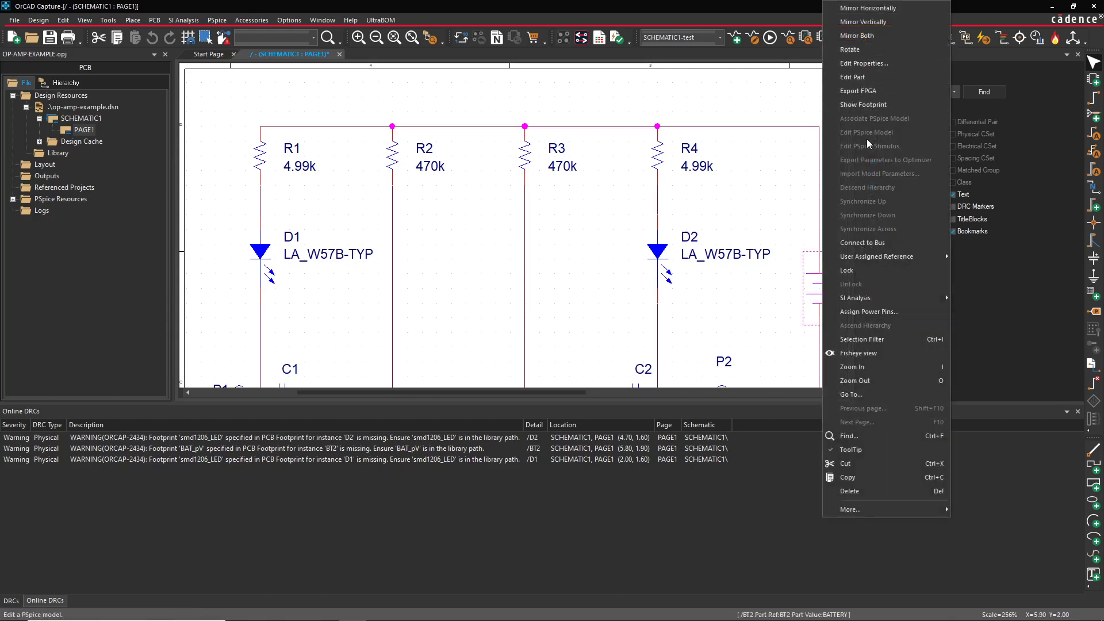
pyautogui.click(768, 80)
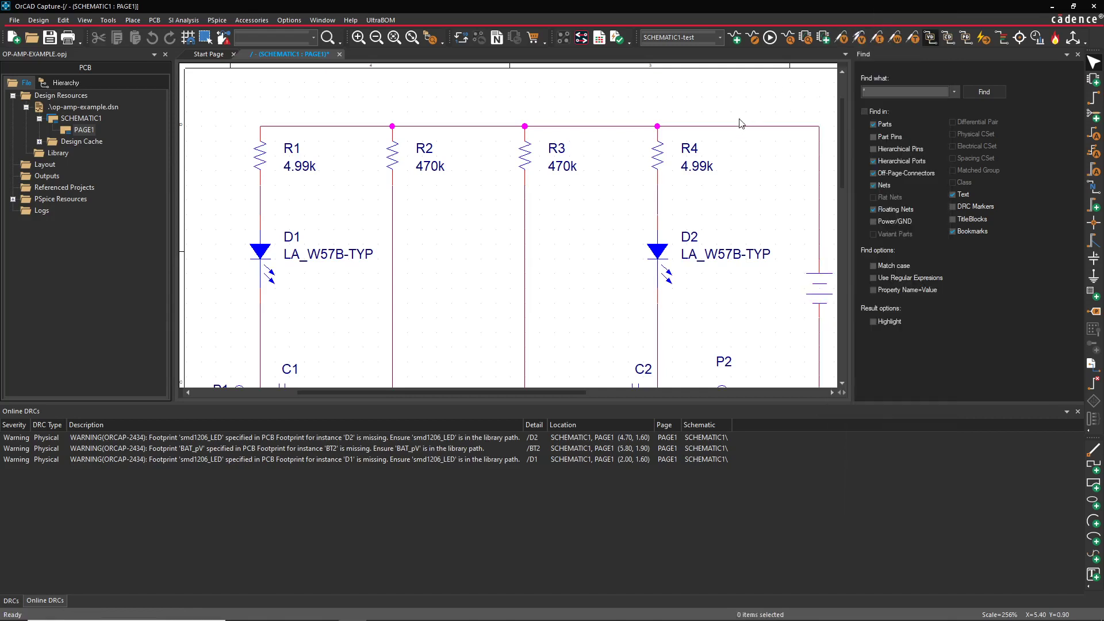
pyautogui.press('o')
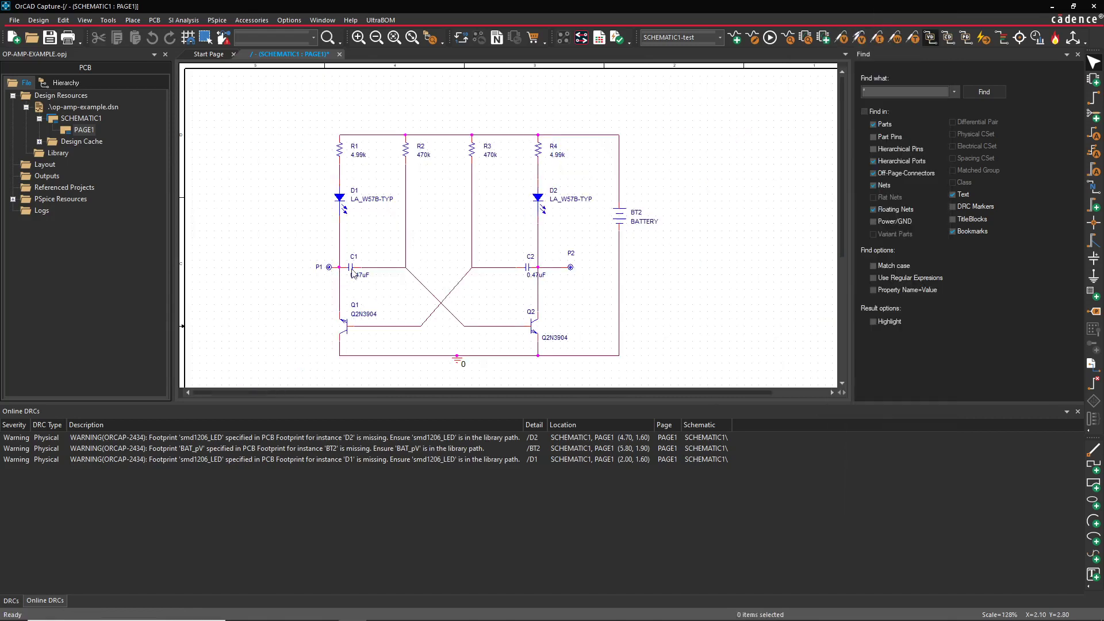
pyautogui.click(770, 38)
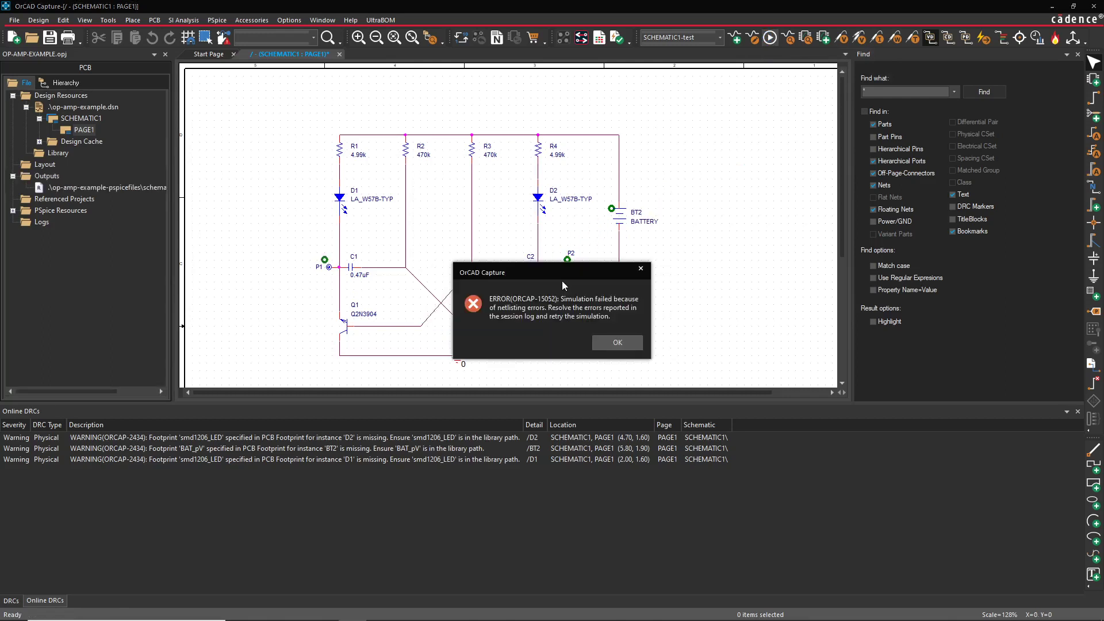
pyautogui.click(606, 343)
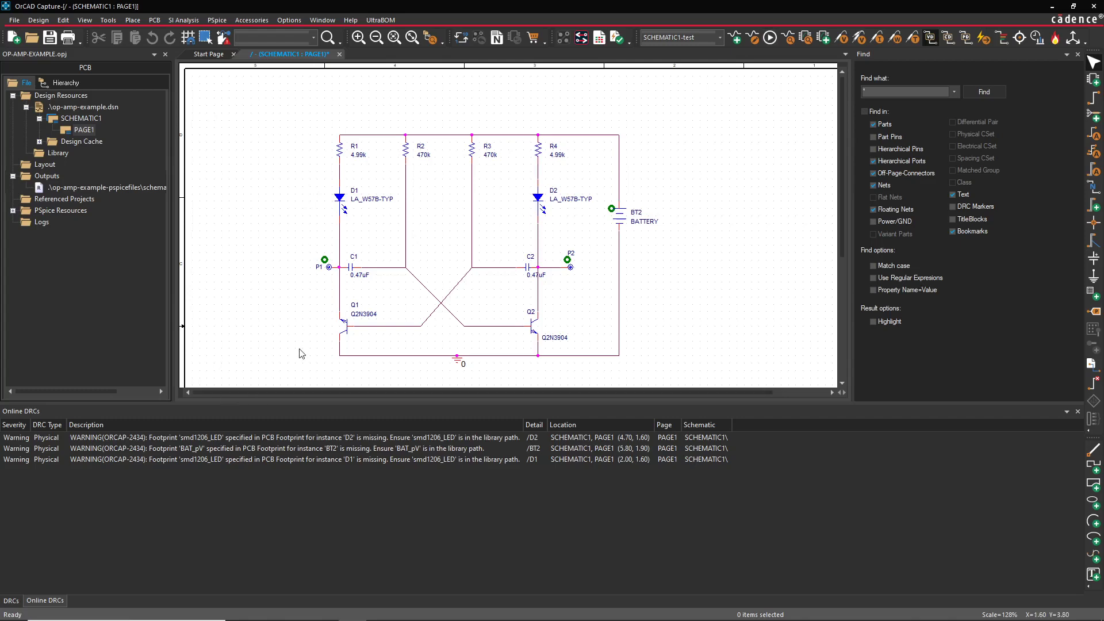
# Show the Session Log's POS/NEG pin errors for BT2, then inspect port P1 and BT2.
pyautogui.click(85, 20)
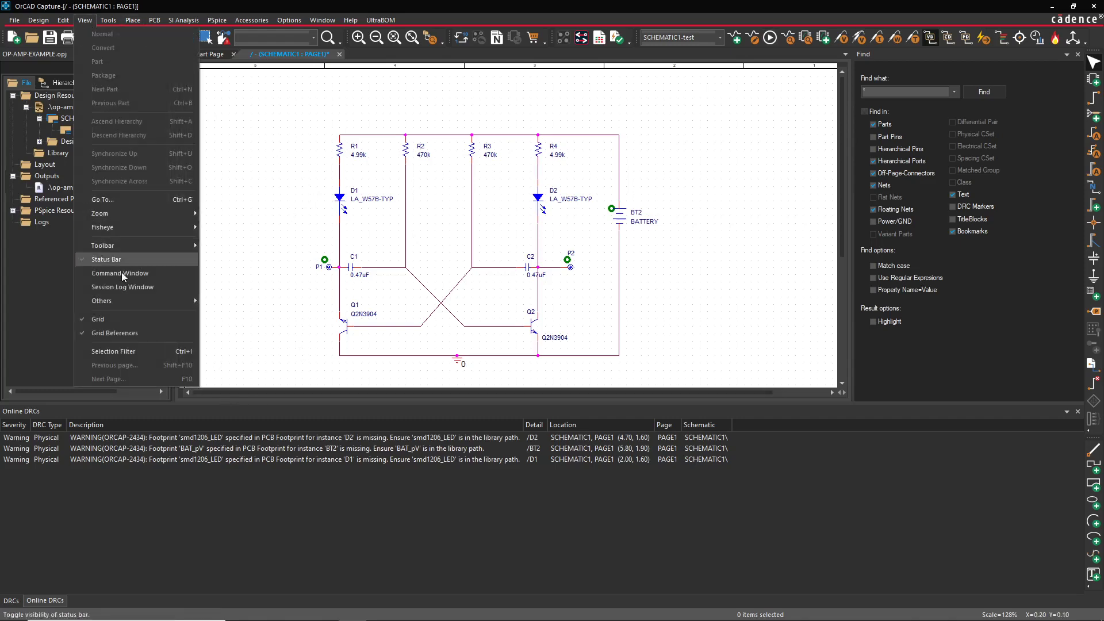
pyautogui.click(138, 287)
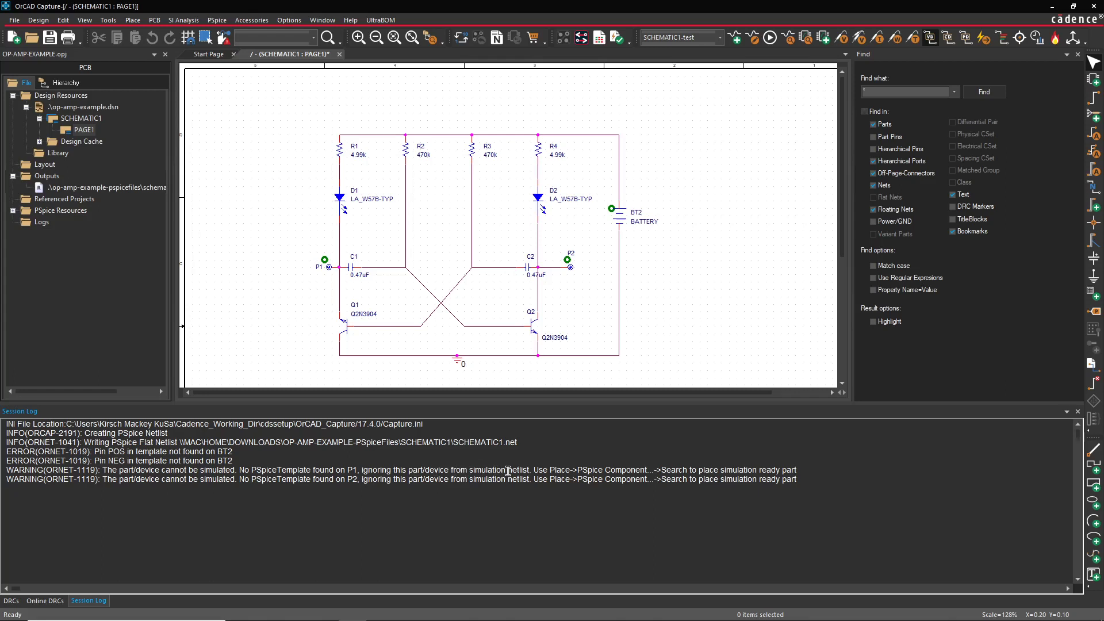
pyautogui.click(318, 268)
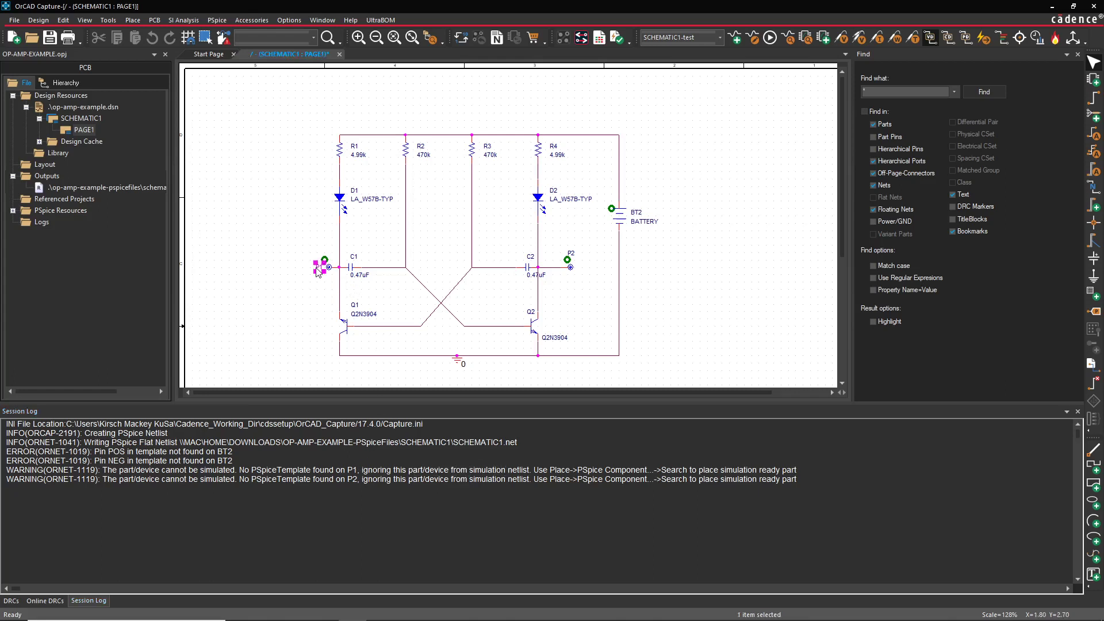
pyautogui.click(566, 293)
pyautogui.rightClick(620, 222)
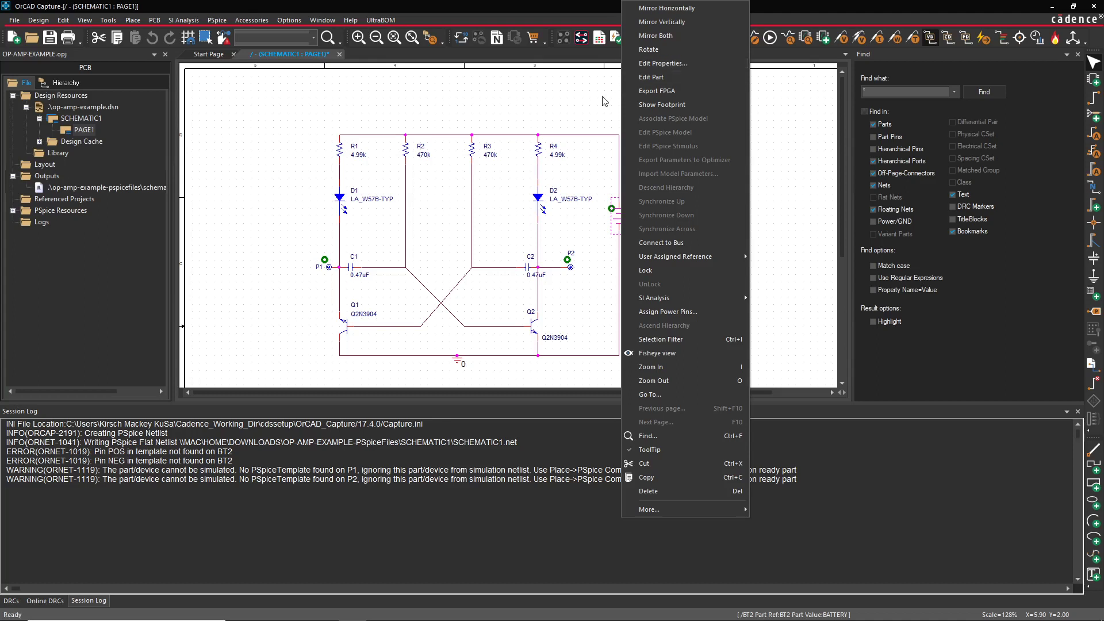
pyautogui.press('Escape')
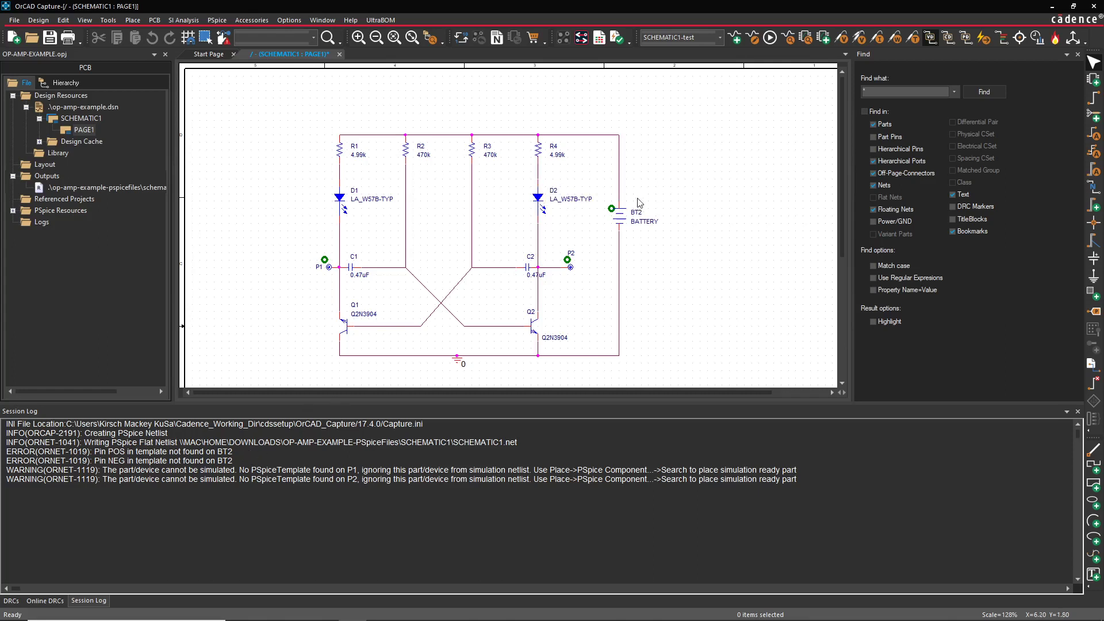
# Open battery BT2's symbol in the part editor and inspect its pin 2.
pyautogui.rightClick(621, 215)
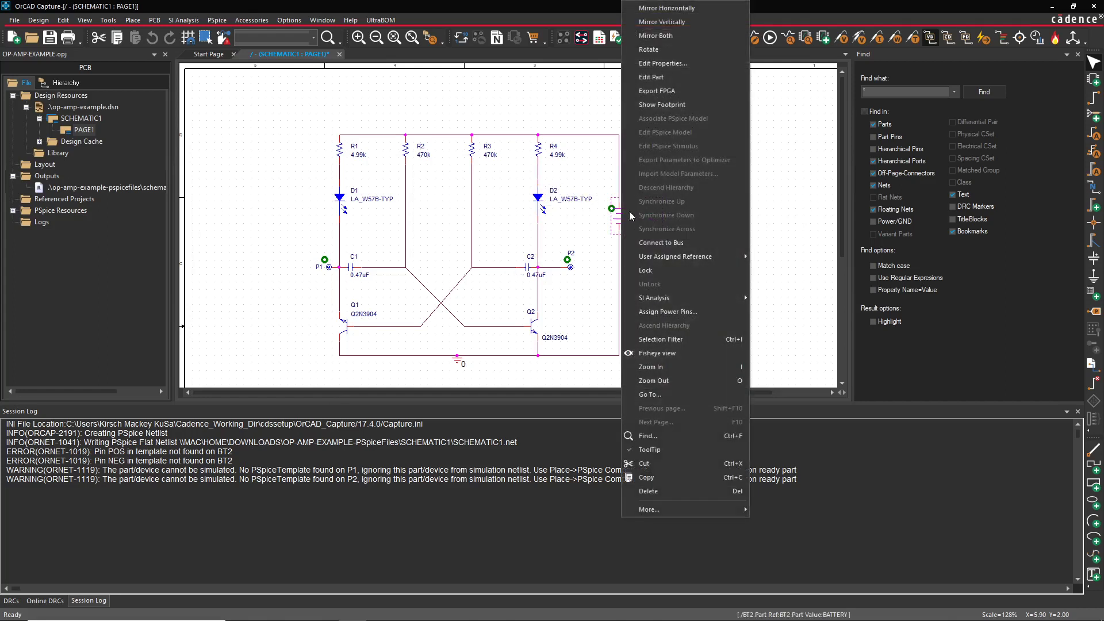
pyautogui.click(667, 92)
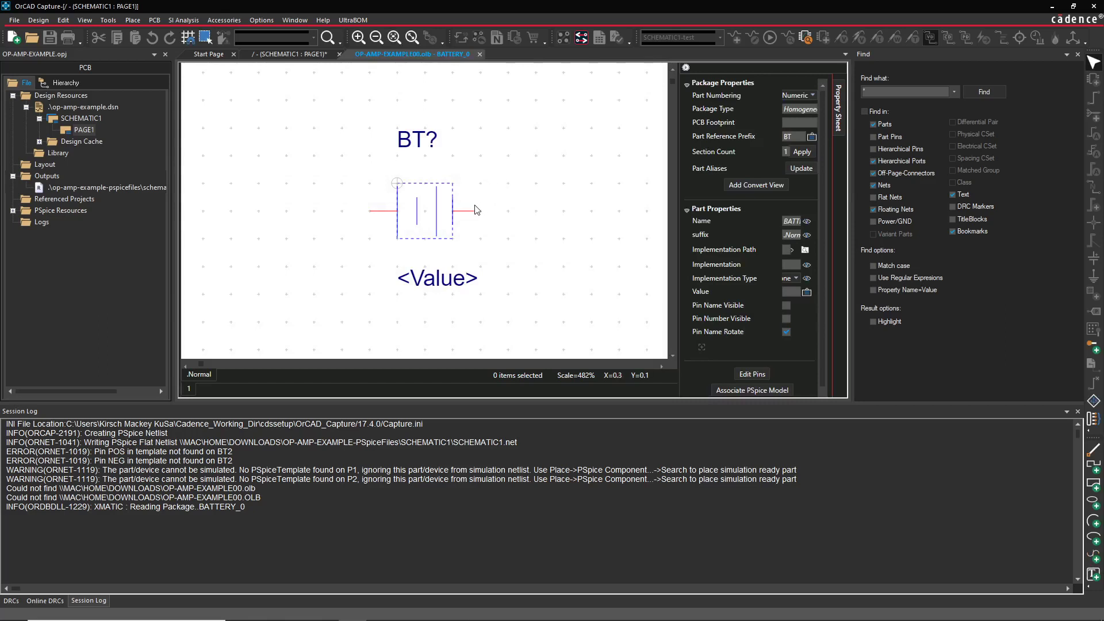
pyautogui.click(469, 213)
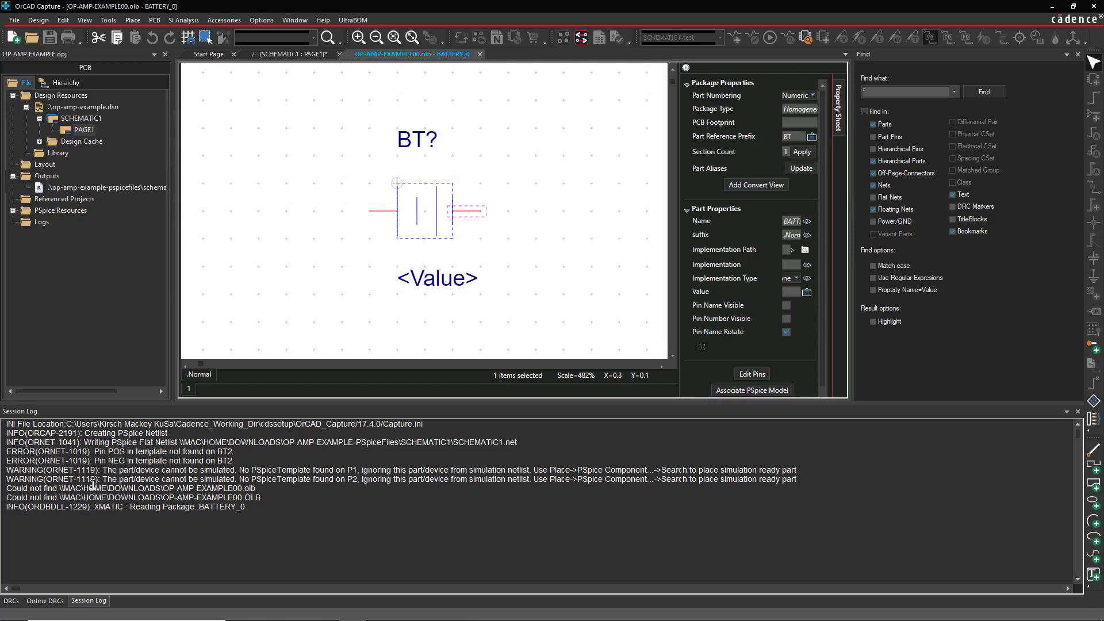
pyautogui.click(454, 213)
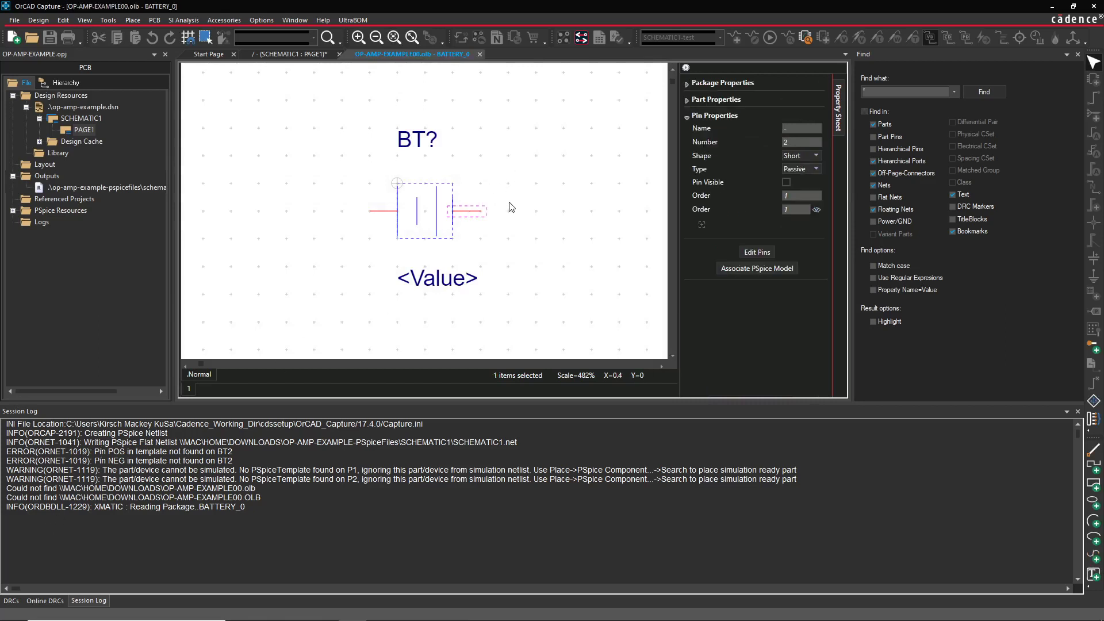
pyautogui.click(534, 215)
# Rename the battery's two pins to POS and NEG in the pin table.
pyautogui.click(754, 375)
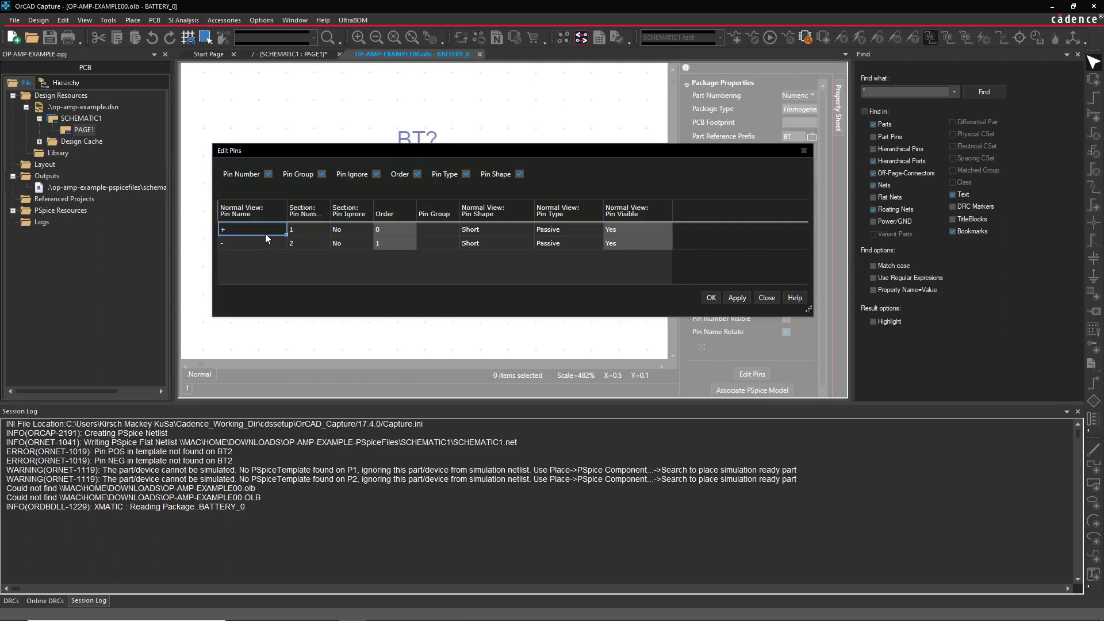
pyautogui.write('POS')
pyautogui.click(266, 238)
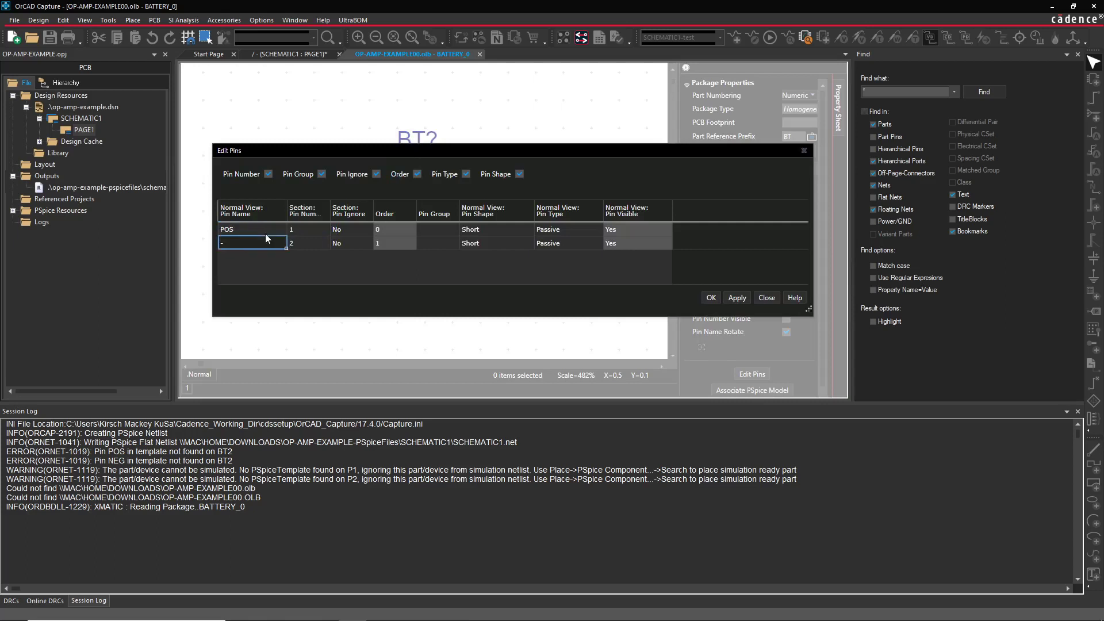
pyautogui.write('NG')
pyautogui.press('Return')
pyautogui.doubleClick(256, 246)
pyautogui.write('NEG')
pyautogui.click(737, 298)
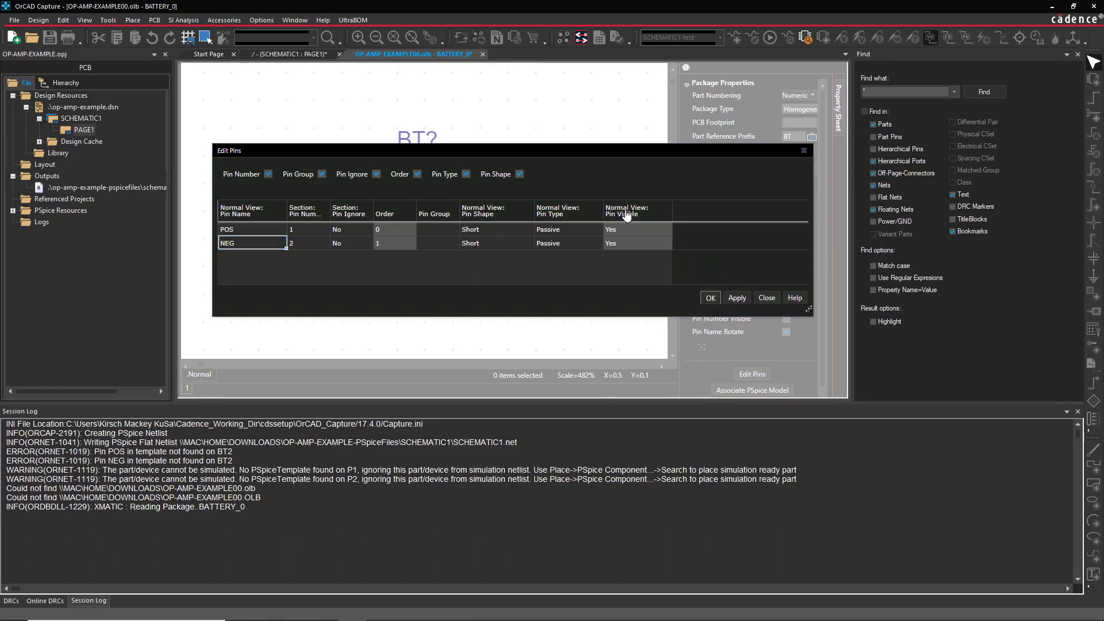
pyautogui.press('Return')
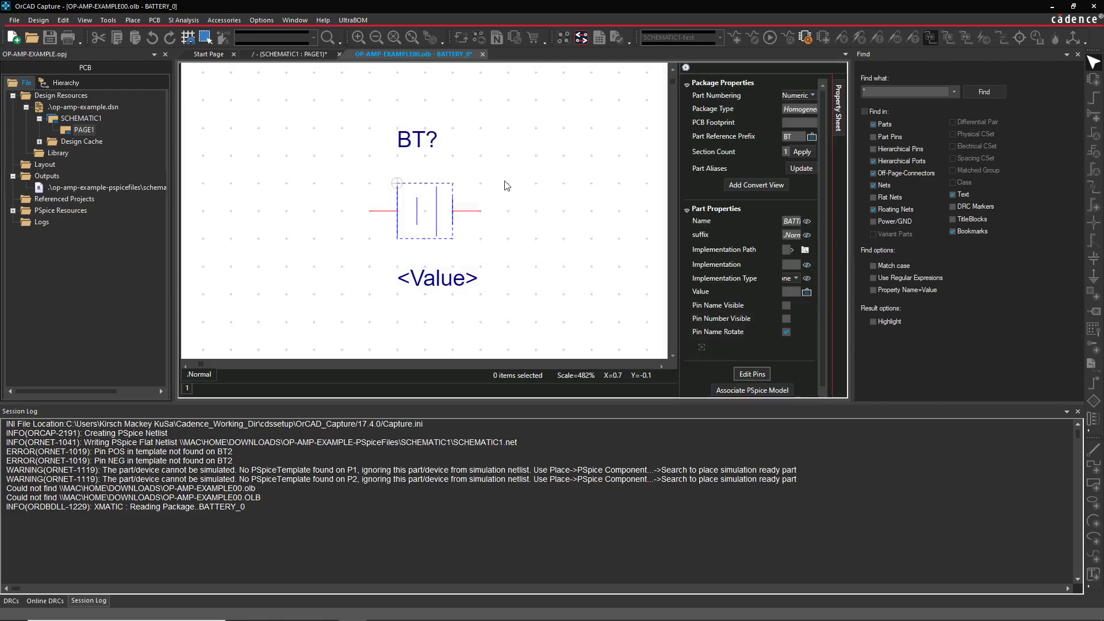
# Close the edited BATTERY_0 part, saving it and updating BT2 in the design.
pyautogui.click(482, 55)
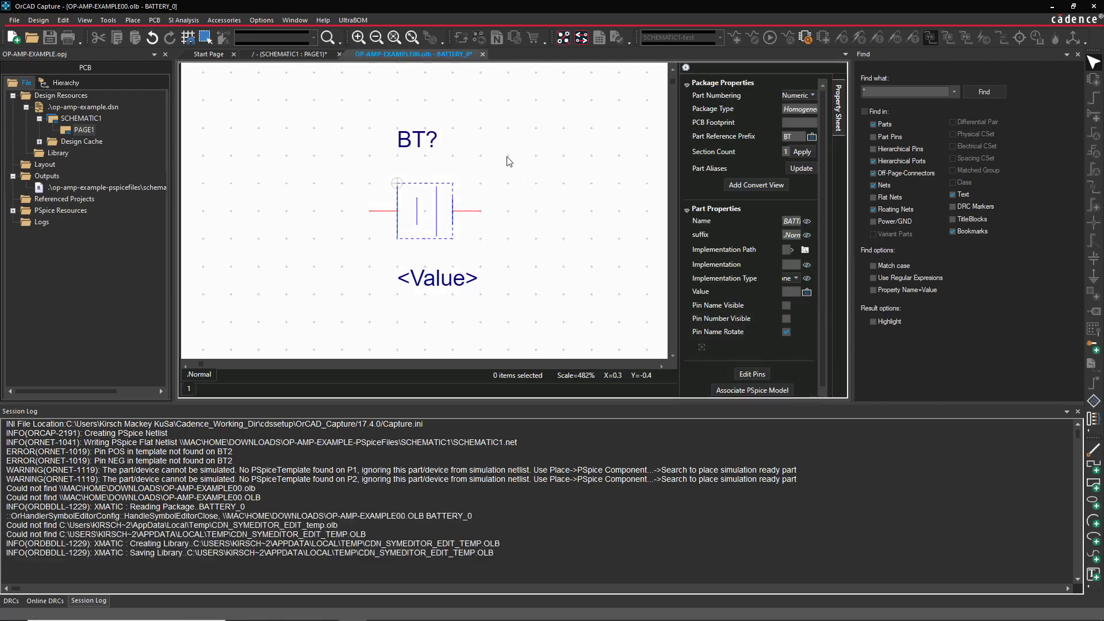
pyautogui.click(444, 332)
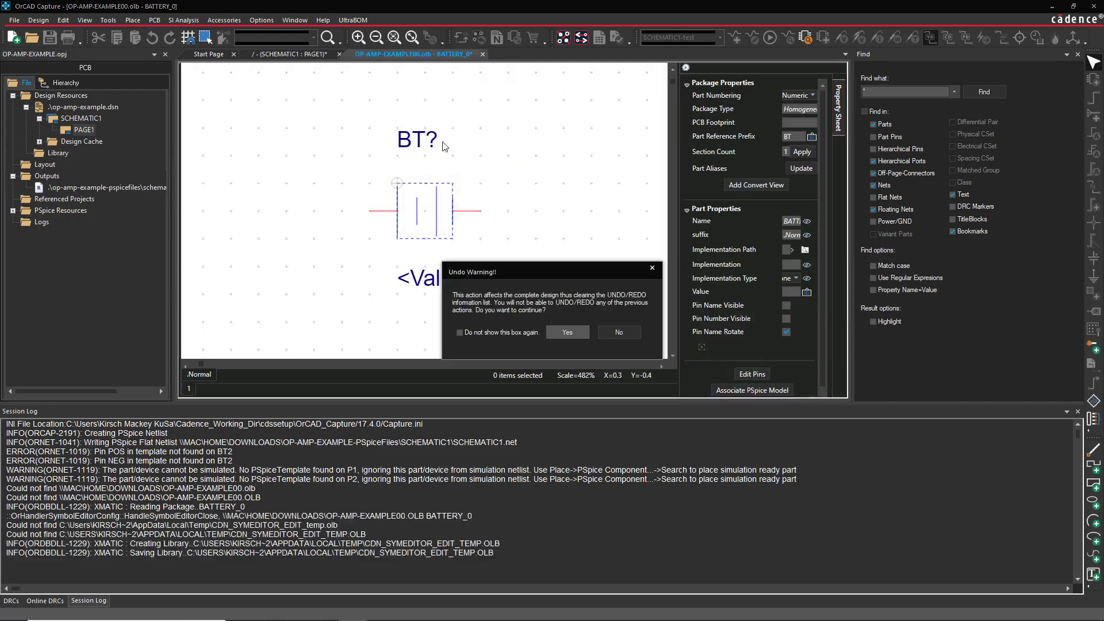
pyautogui.click(564, 339)
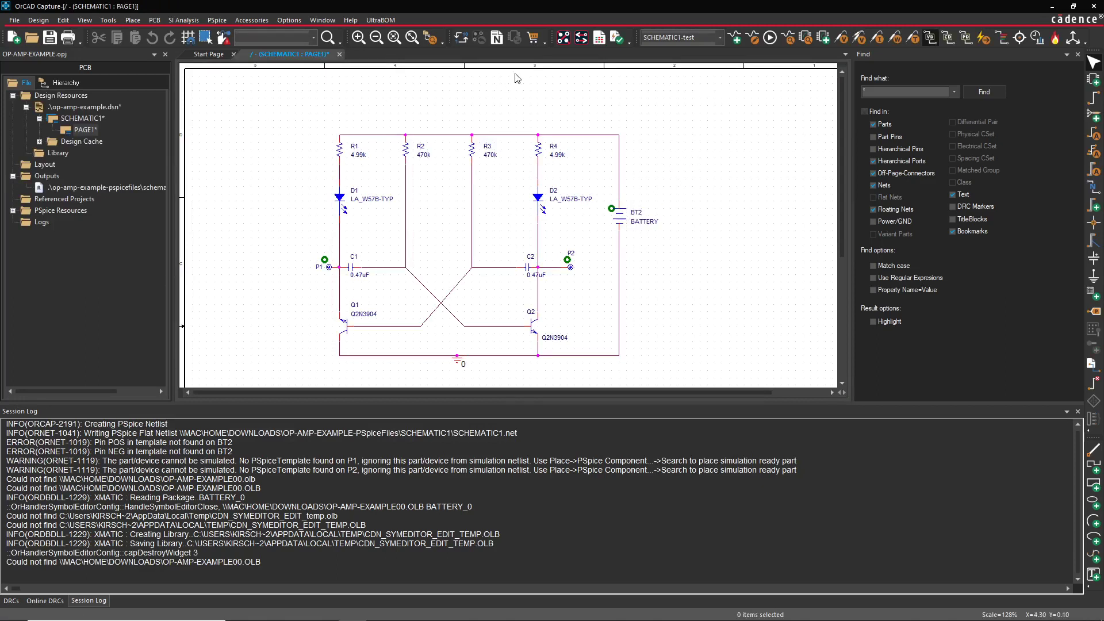
# Run PSpice on the multivibrator, accepting the netlist warnings.
pyautogui.click(770, 37)
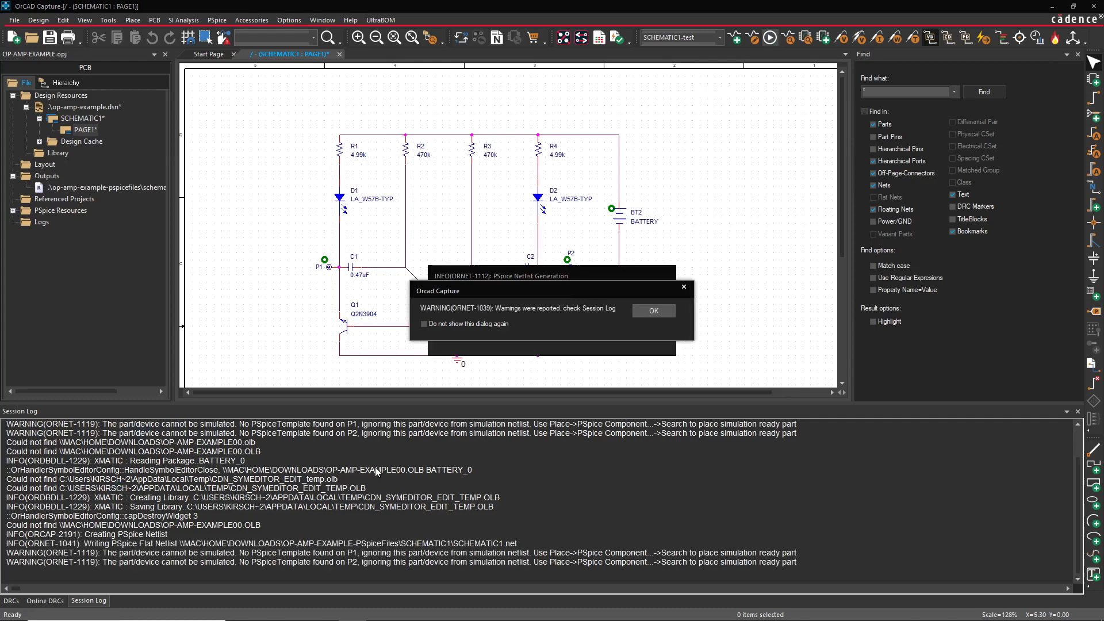
pyautogui.click(669, 309)
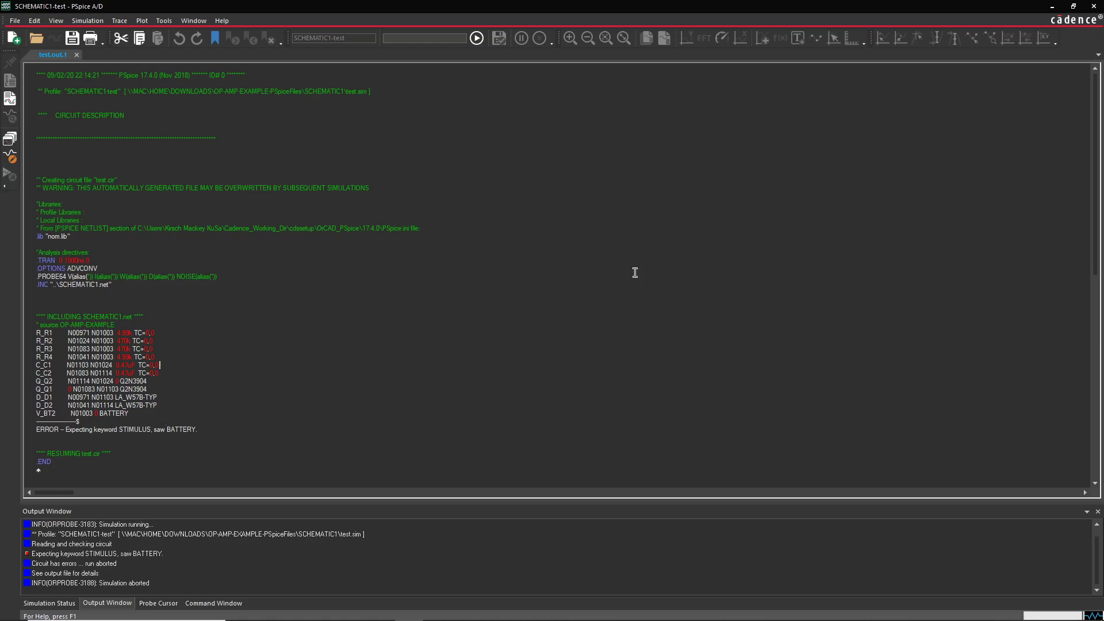
# Close PSpice A/D after its 'Expecting keyword STIMULUS, saw BATTERY' error.
pyautogui.click(1094, 6)
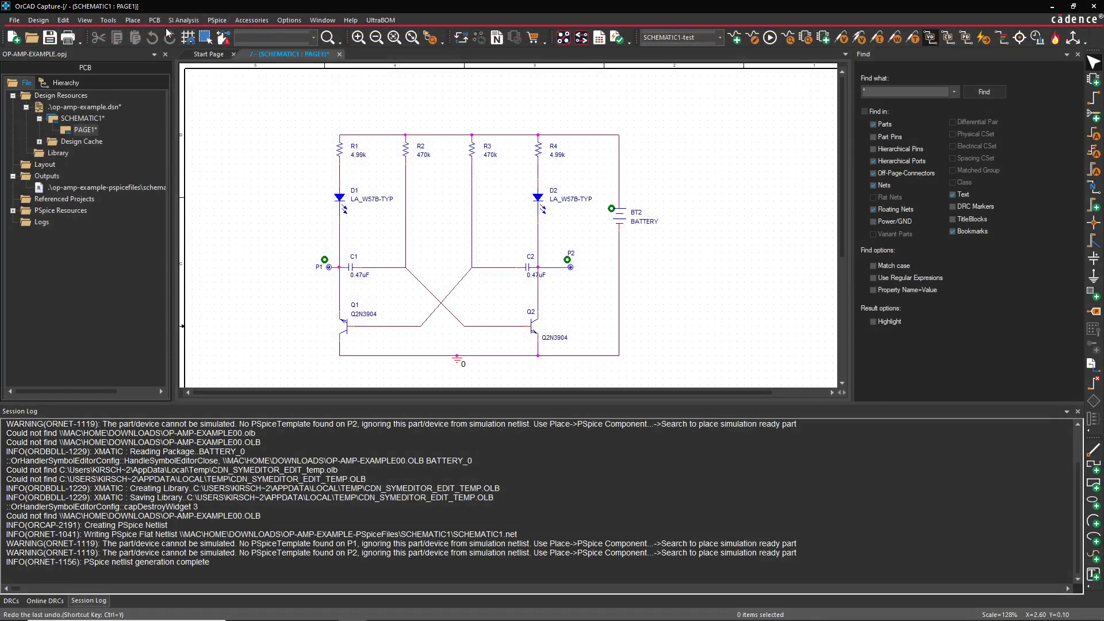
# Place a PSpice DC voltage source V1 to the right of battery BT2.
pyautogui.click(133, 20)
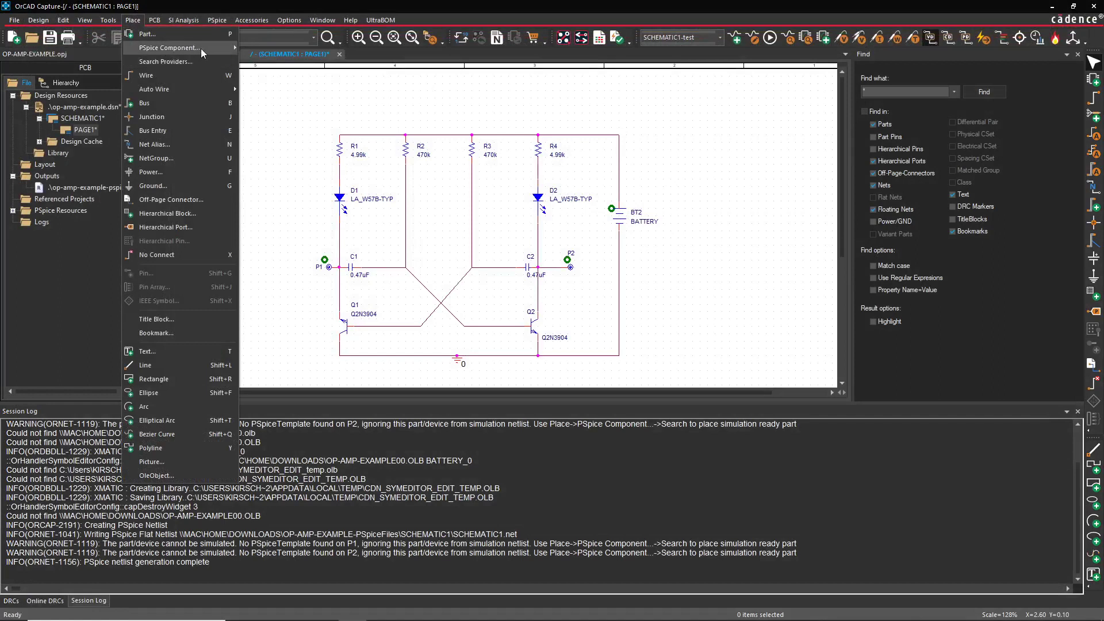
pyautogui.moveTo(201, 48)
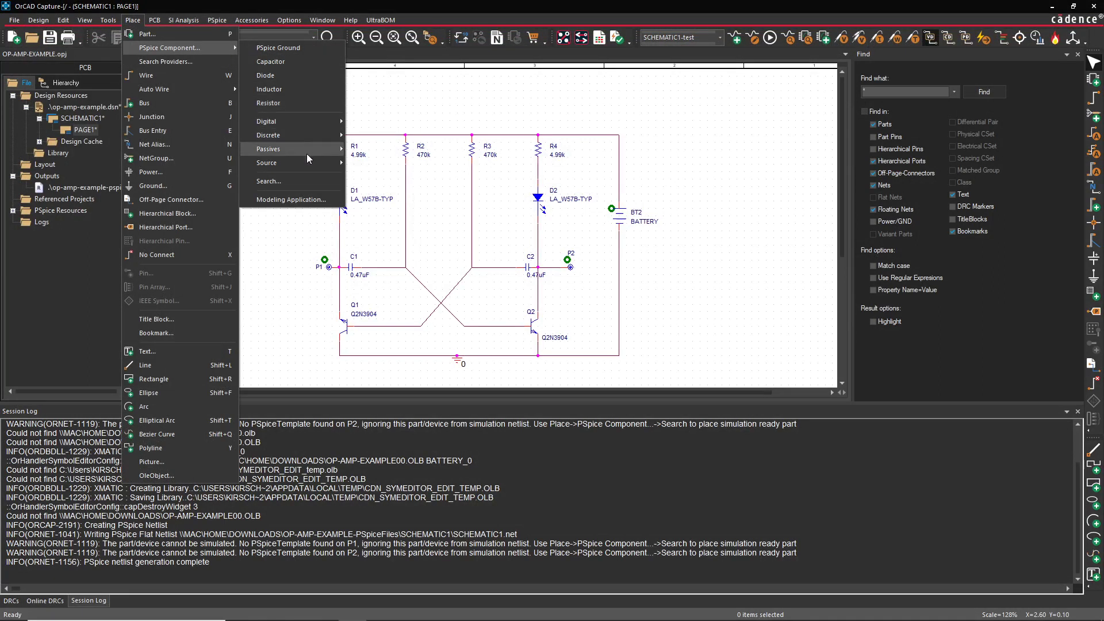
pyautogui.moveTo(306, 161)
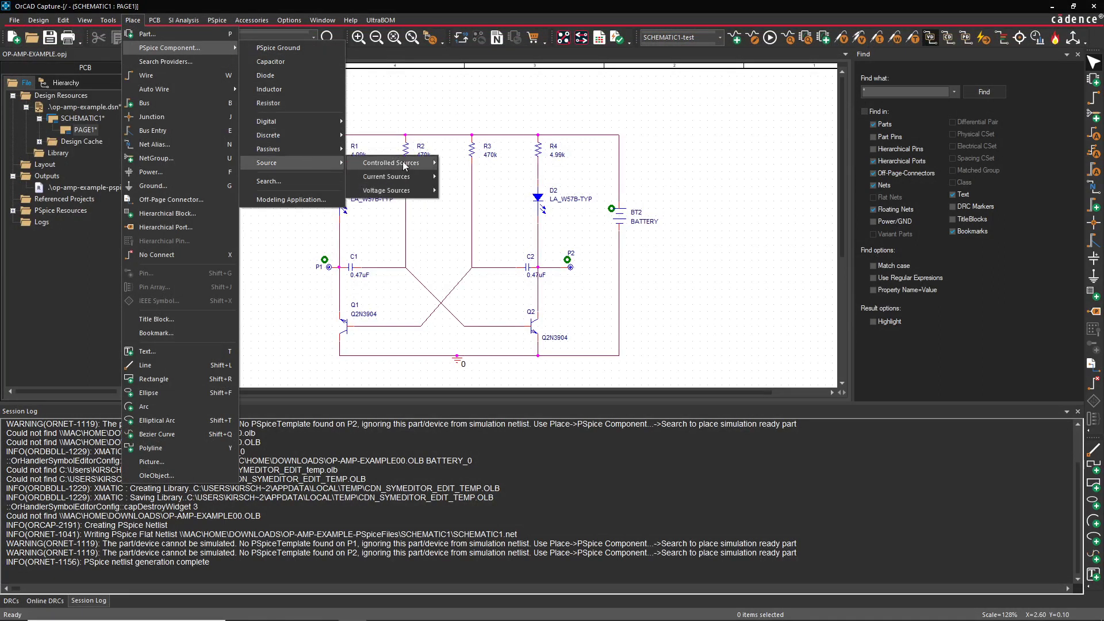
pyautogui.moveTo(402, 190)
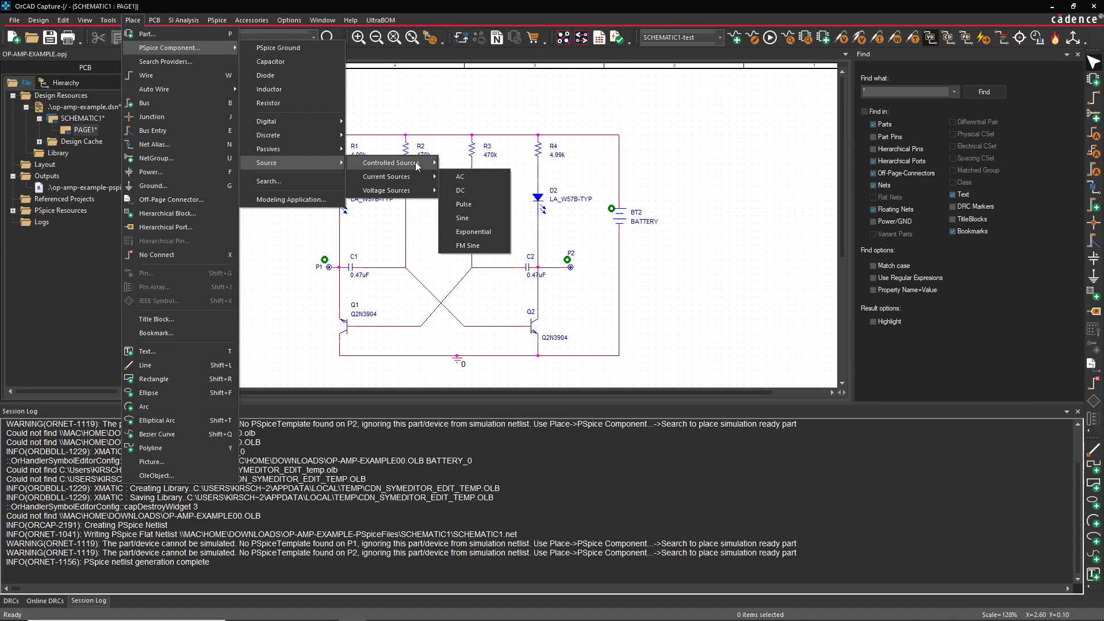
pyautogui.click(462, 204)
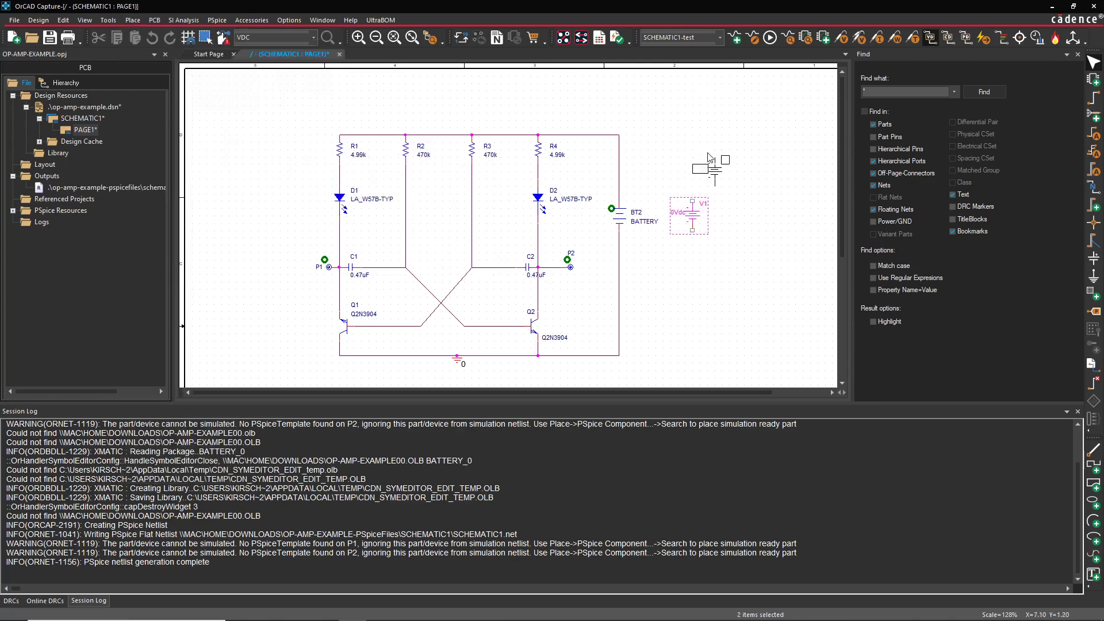
pyautogui.click(692, 211)
pyautogui.press('Escape')
# Wire V1's top pin to the supply line and its bottom pin to ground.
pyautogui.press('w')
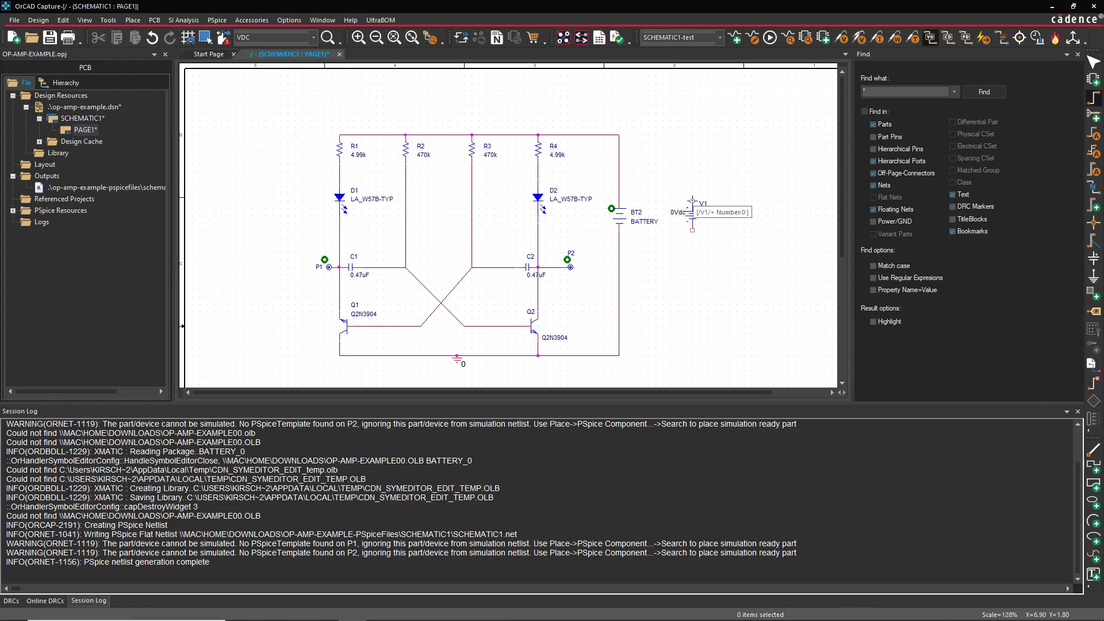
pyautogui.click(693, 201)
pyautogui.click(619, 134)
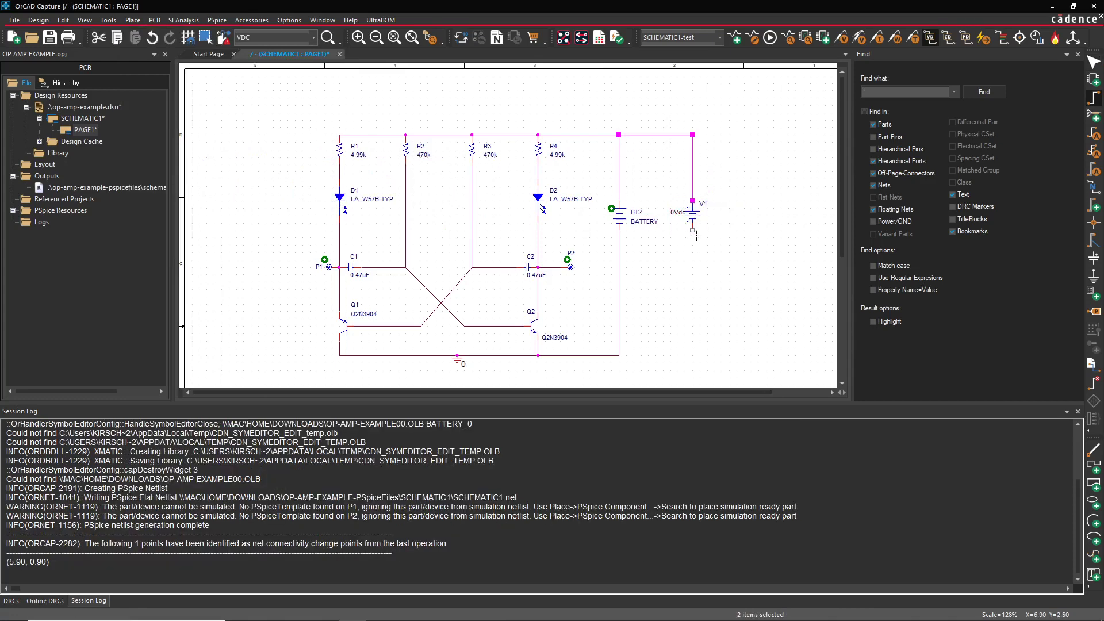
pyautogui.click(692, 230)
pyautogui.click(619, 355)
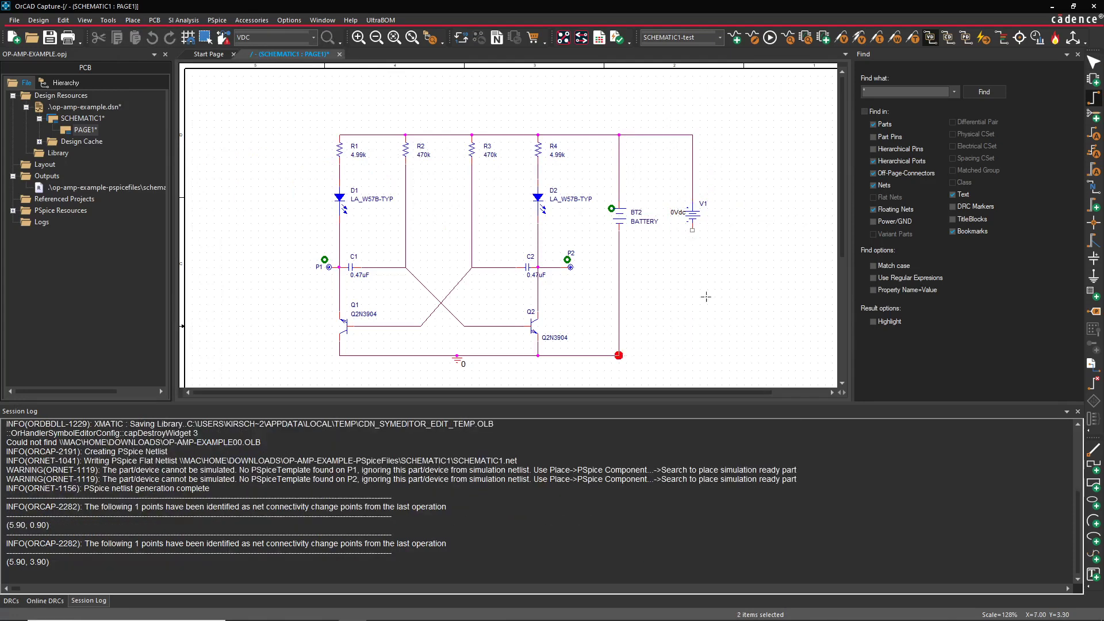
pyautogui.press('Escape')
# Change V1's value from 0Vdc to 9Vdc.
pyautogui.click(619, 219)
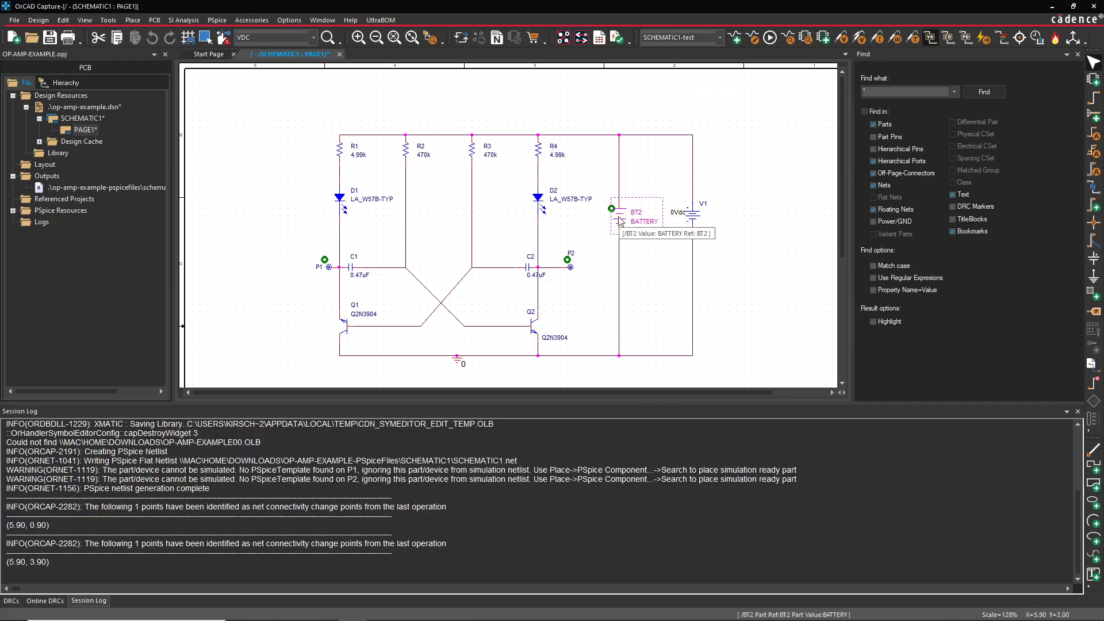
pyautogui.rightClick(620, 218)
pyautogui.click(583, 104)
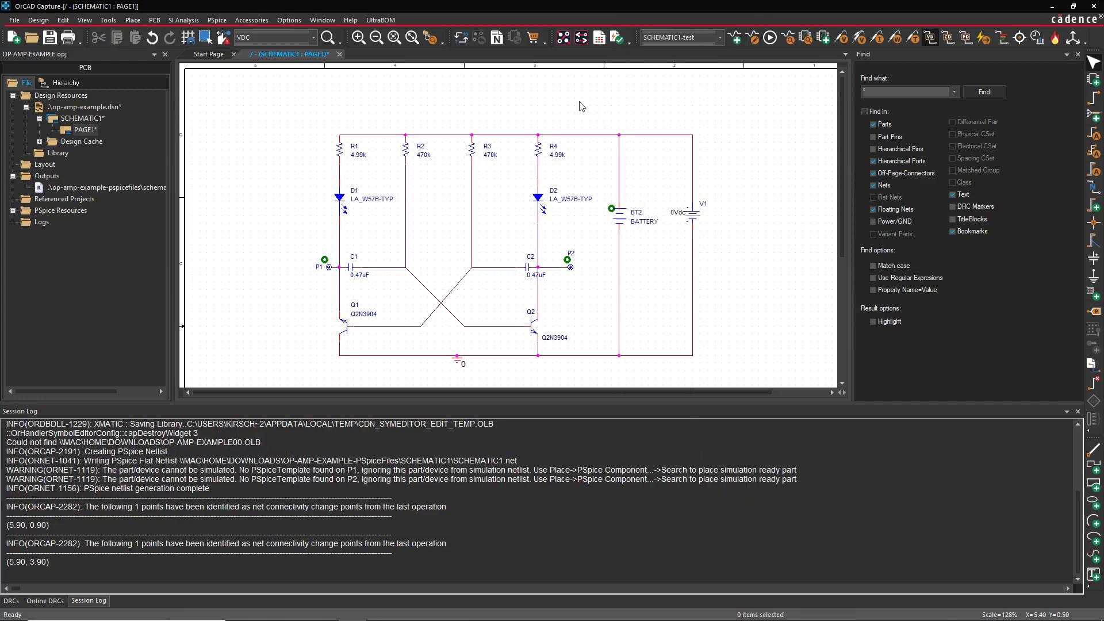
pyautogui.doubleClick(678, 212)
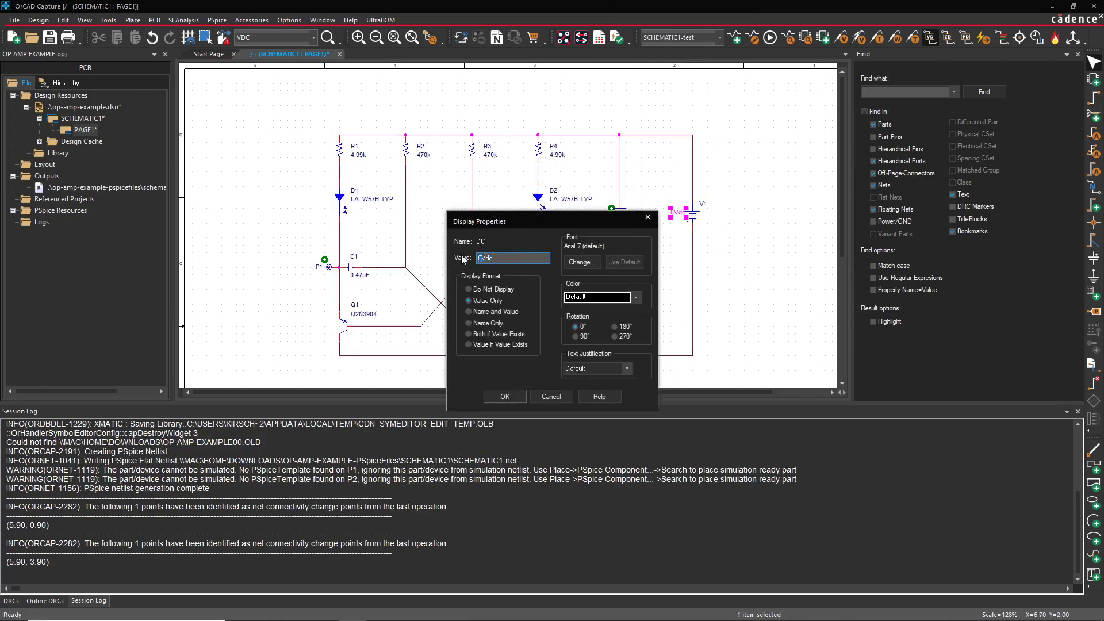
pyautogui.write('9Vdc')
pyautogui.press('Tab')
pyautogui.click(505, 397)
pyautogui.click(740, 167)
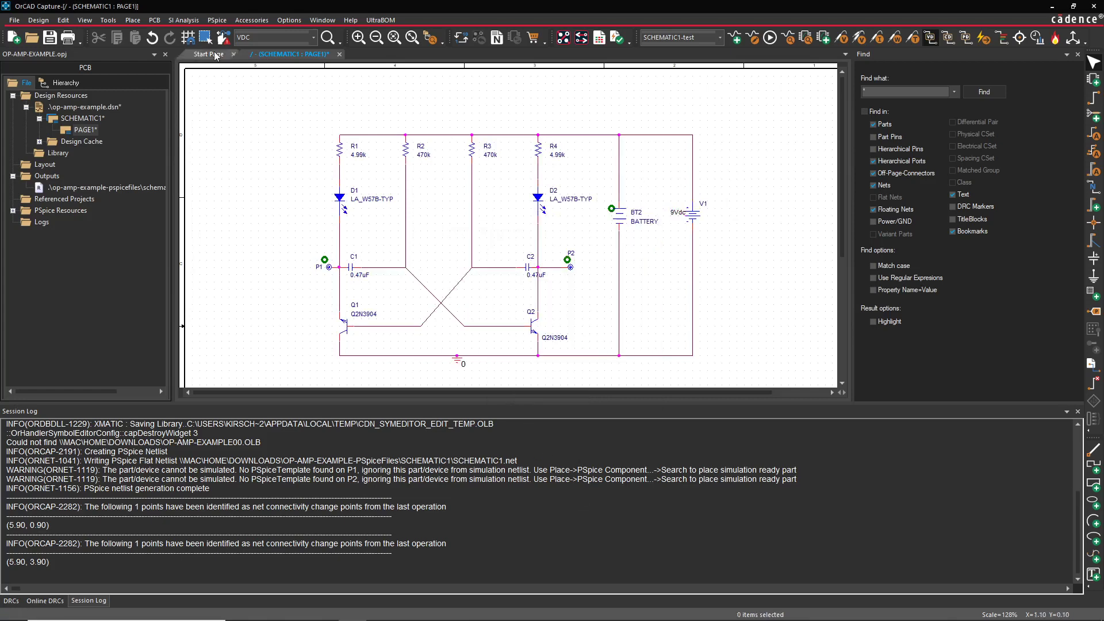
# Rerun PSpice with V1 added, accept the warnings, and bring PSpice A/D's output forward.
pyautogui.click(771, 37)
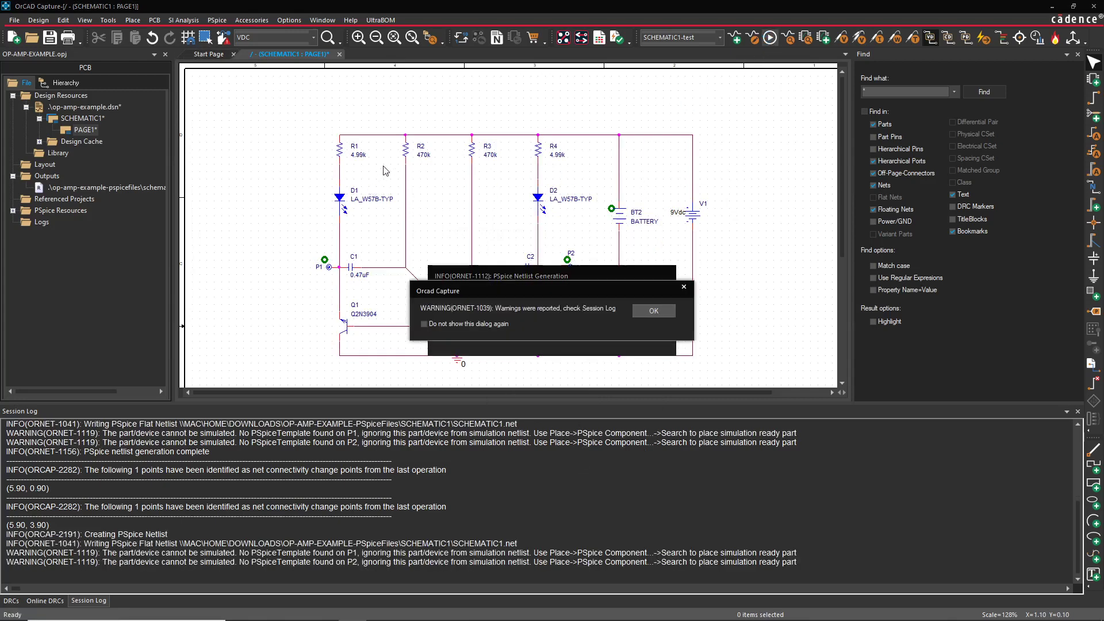
pyautogui.click(652, 312)
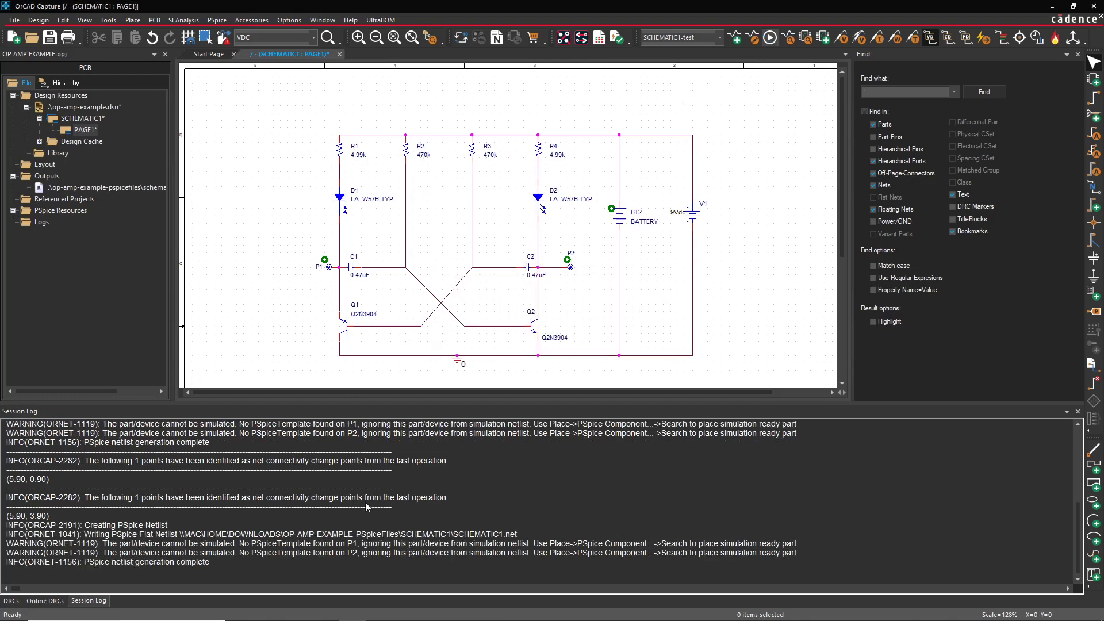
pyautogui.moveTo(324, 616)
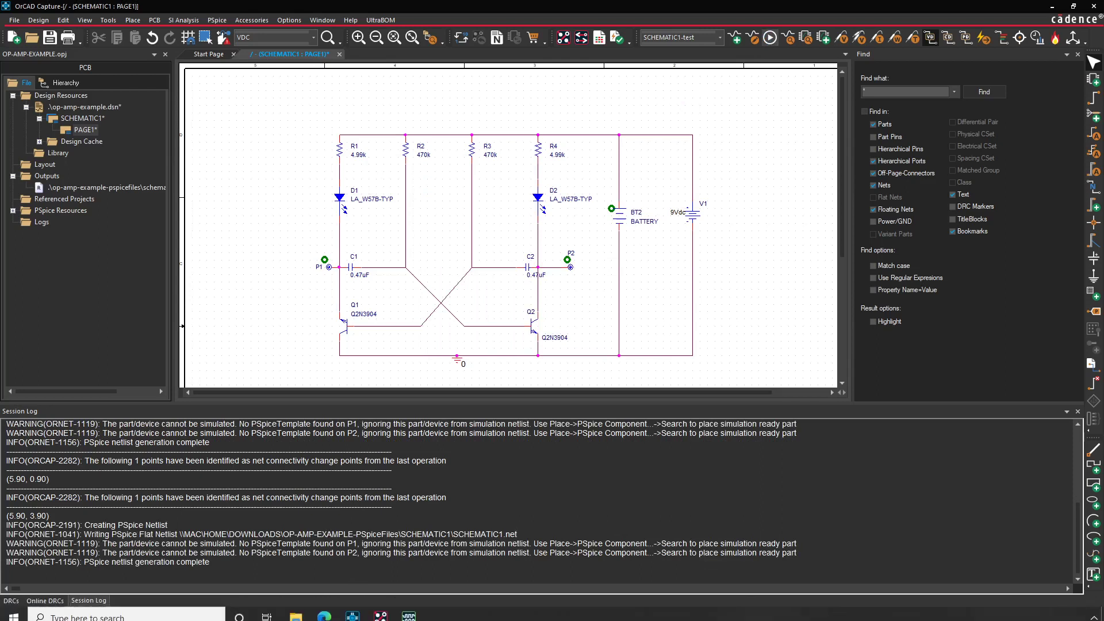
pyautogui.click(409, 614)
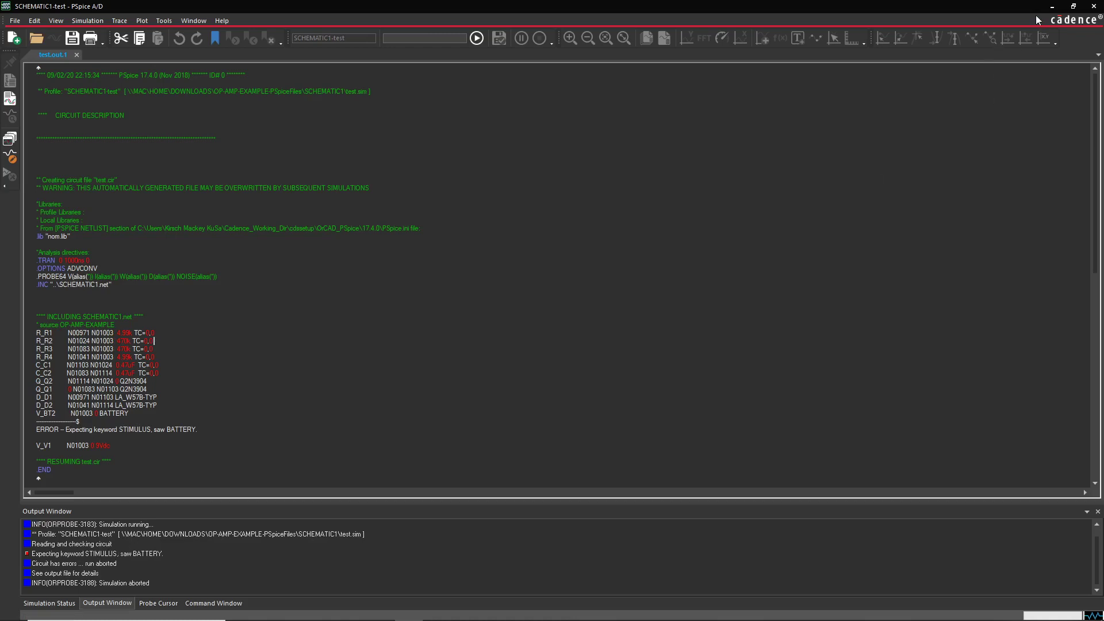
# Rerun the PSpice simulation on the battery-free schematic, accepting the netlist warnings.
pyautogui.click(1052, 6)
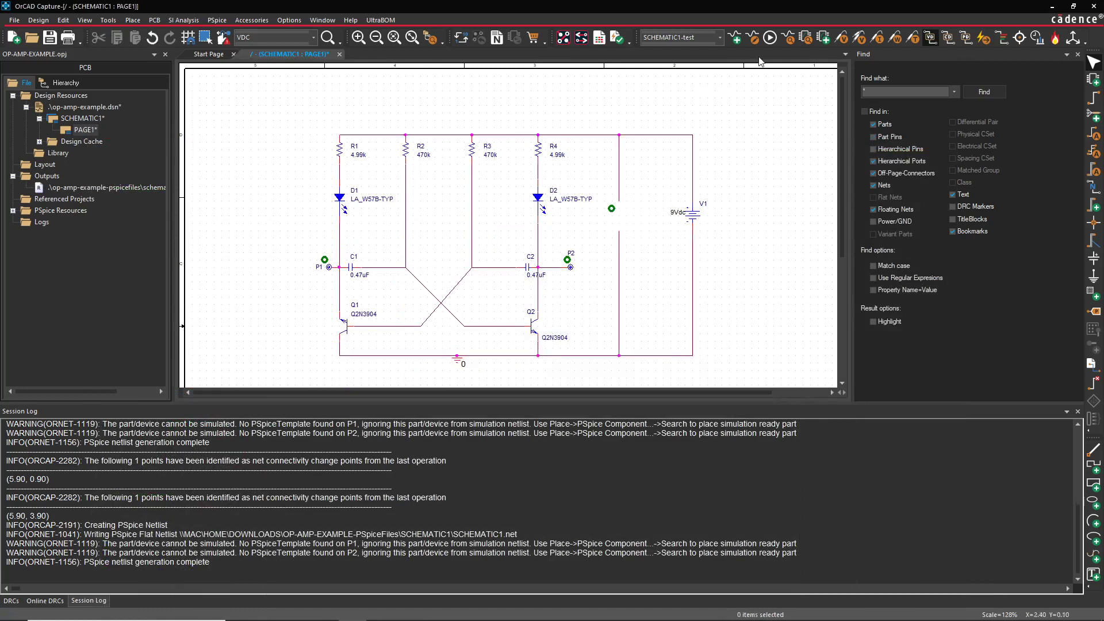
pyautogui.click(770, 37)
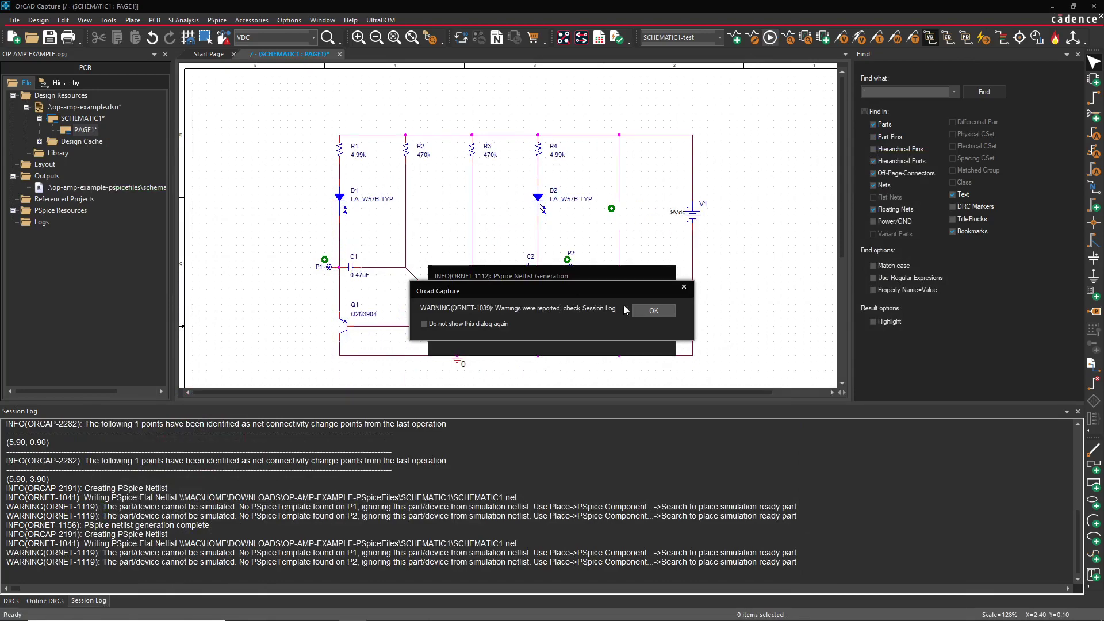
pyautogui.click(662, 312)
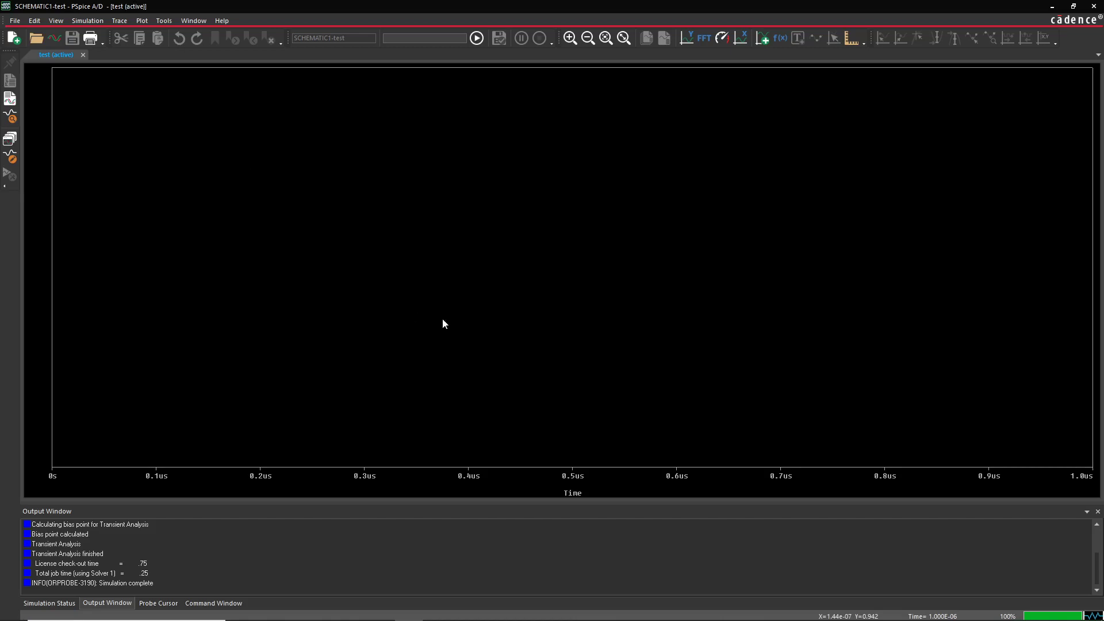
# Open the Add Traces signal list for the empty plot, checking the schematic for node names.
pyautogui.rightClick(410, 279)
pyautogui.click(466, 286)
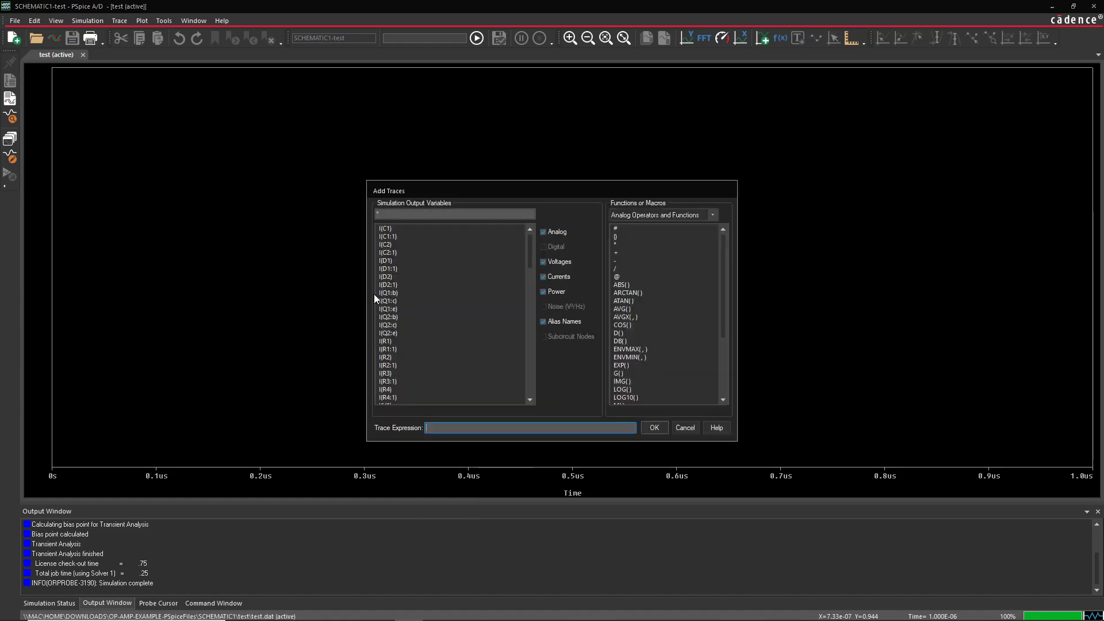
pyautogui.moveTo(530, 248); pyautogui.dragTo(523, 289)
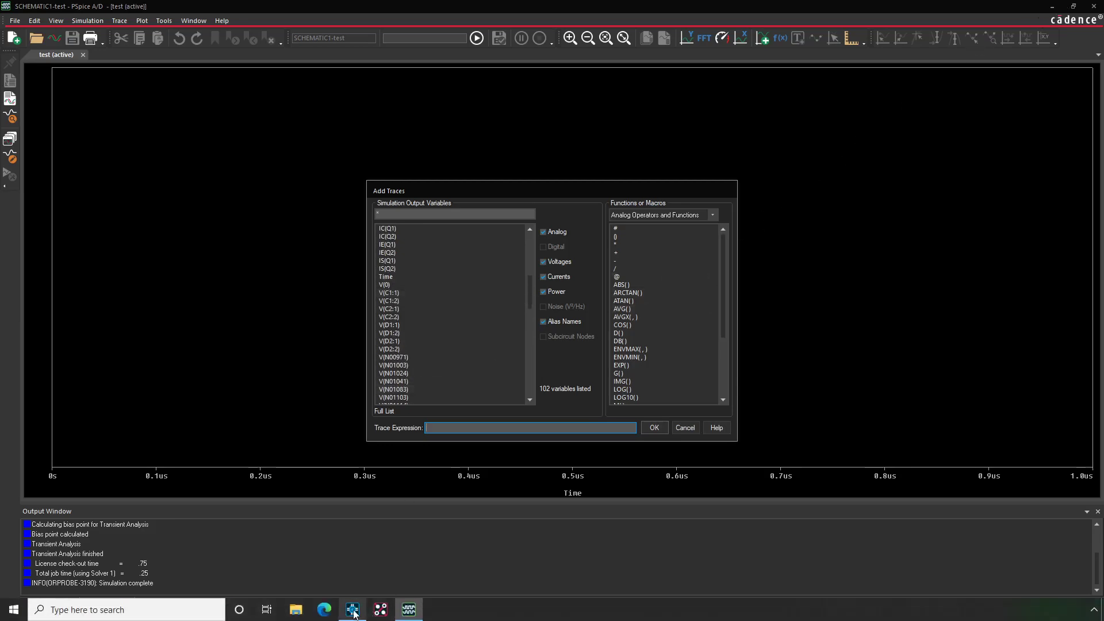
pyautogui.click(354, 610)
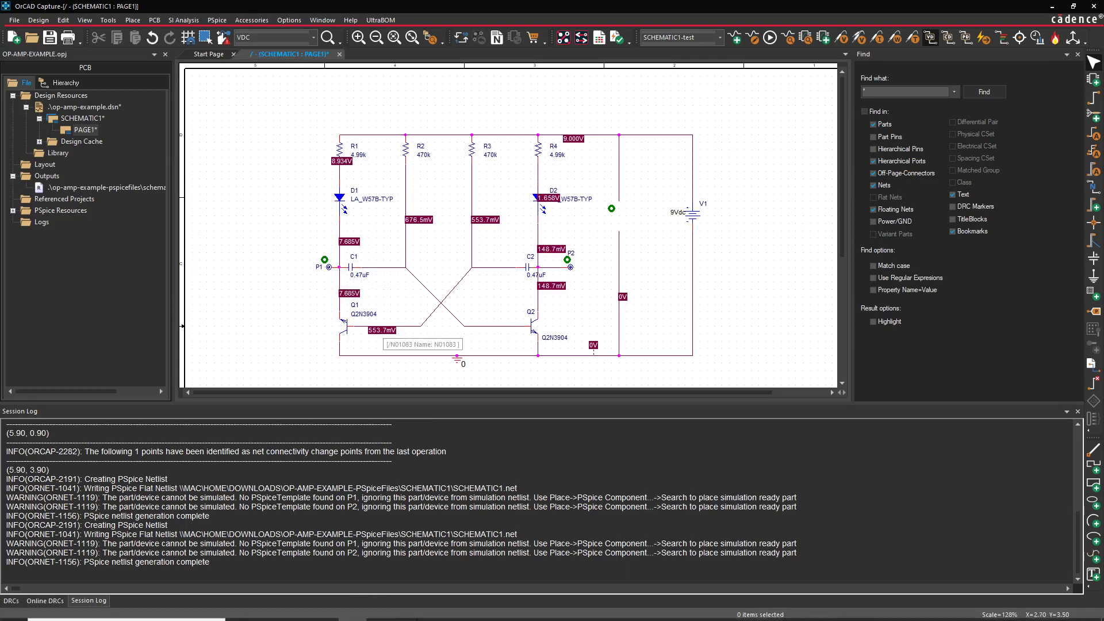
pyautogui.click(409, 610)
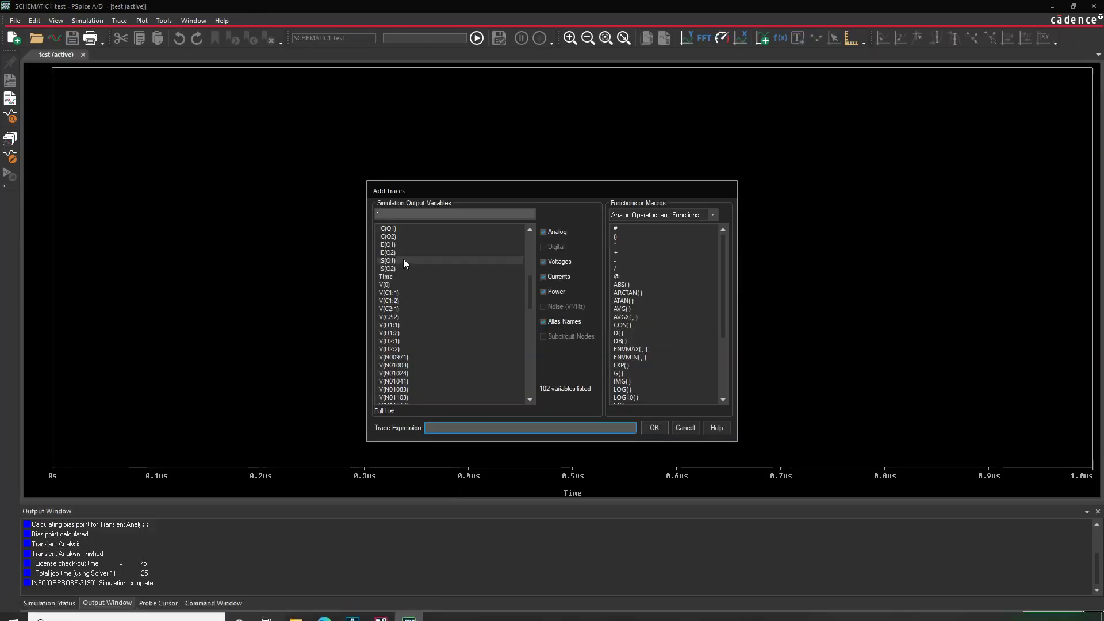
# Build the expression V(C1:1)-V(C2:2) from the signal list and plot it.
pyautogui.click(414, 292)
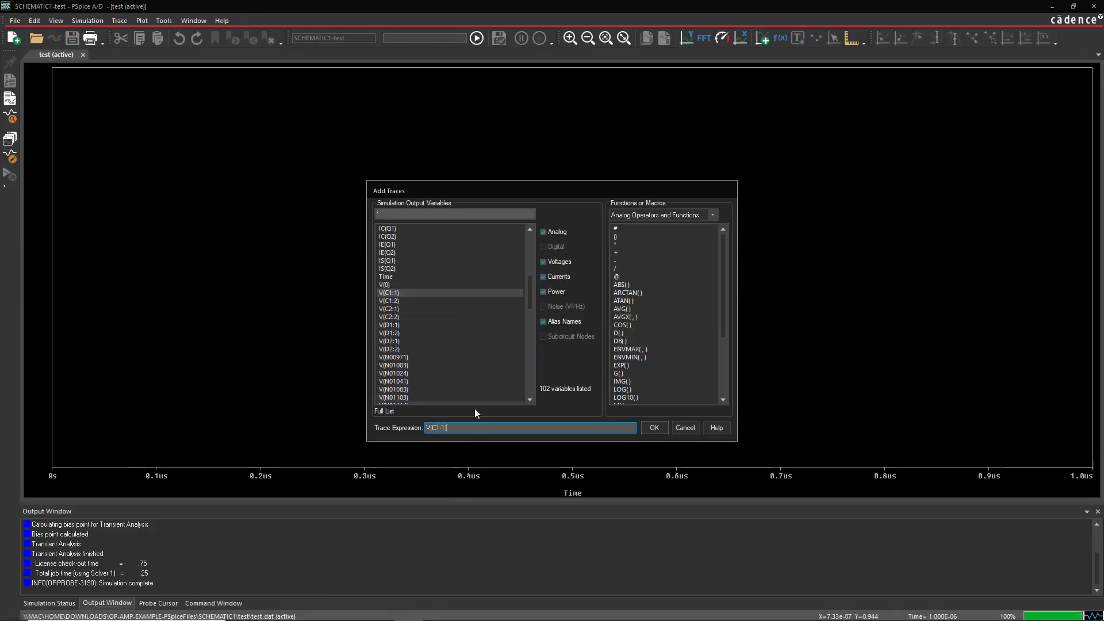
pyautogui.click(470, 426)
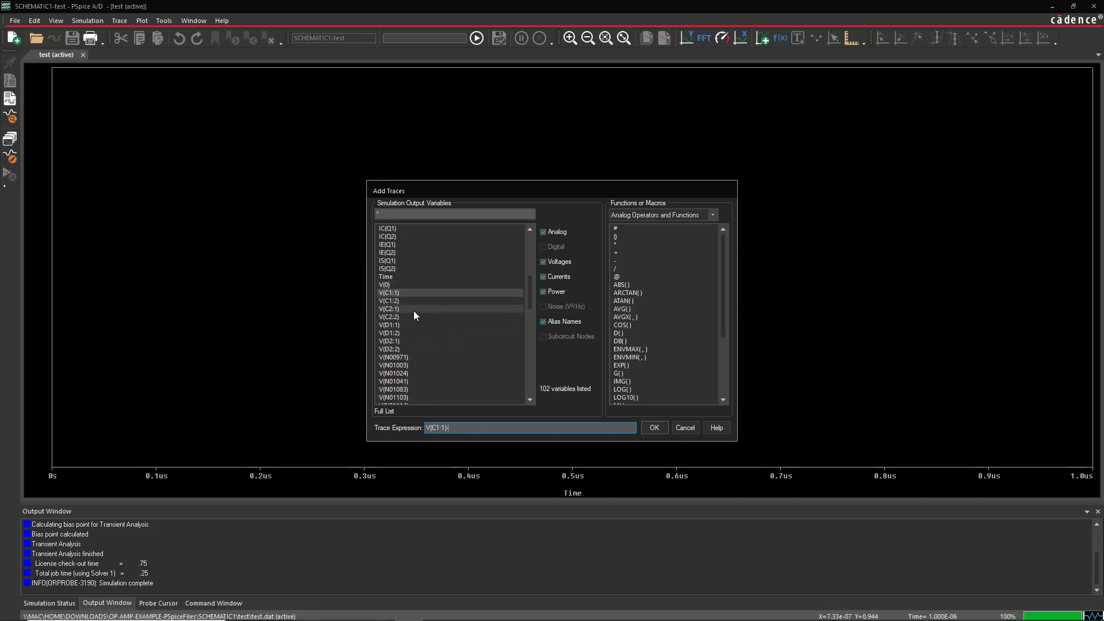
pyautogui.write('-')
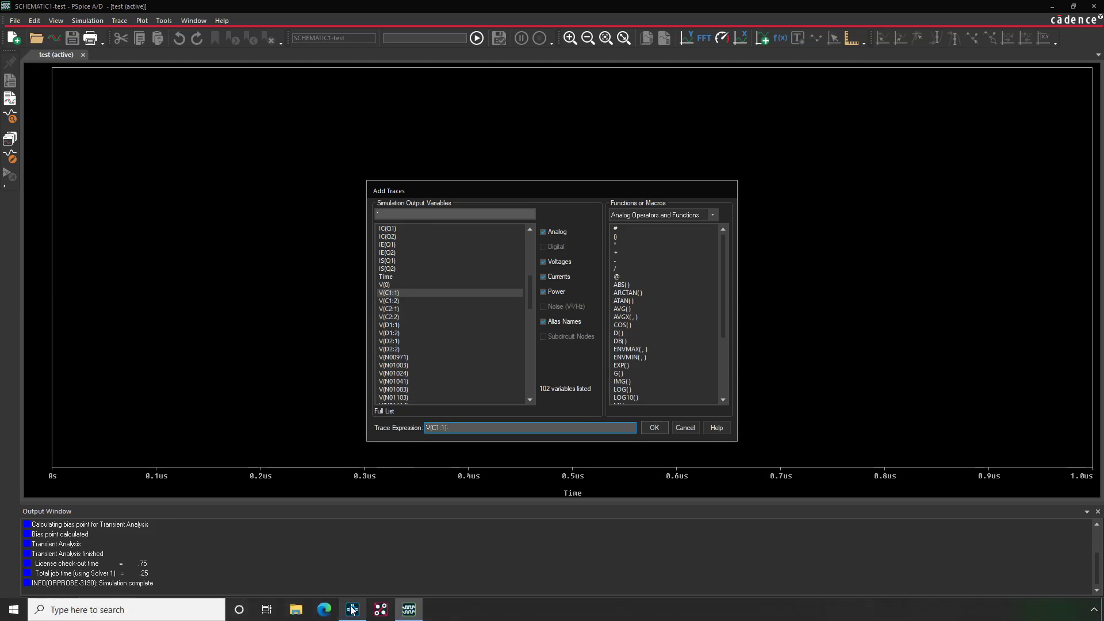
pyautogui.click(352, 610)
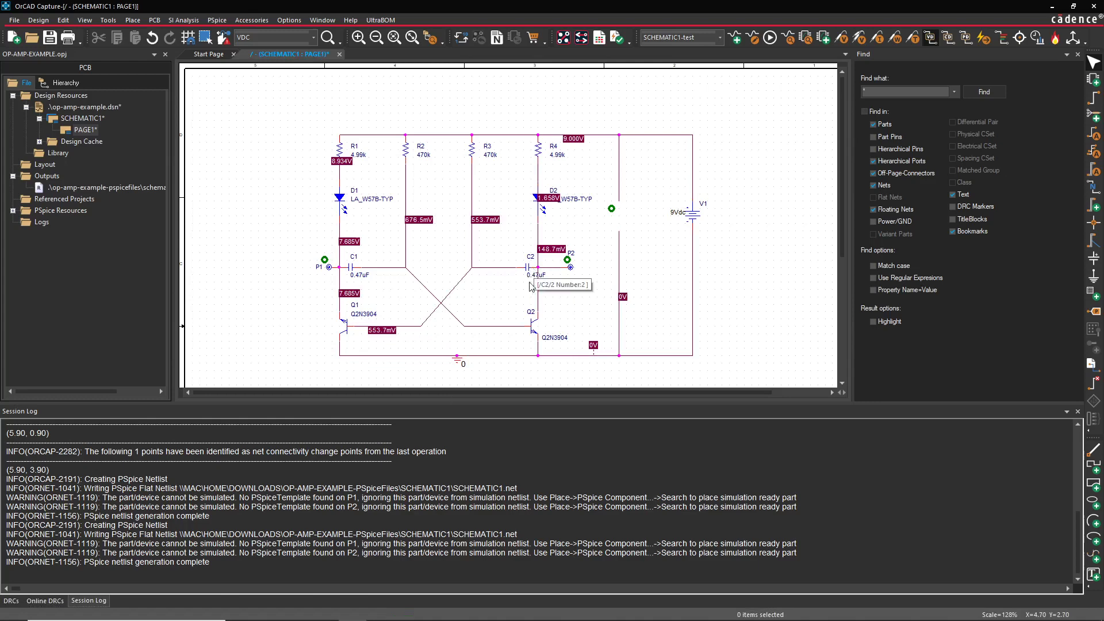
pyautogui.click(409, 610)
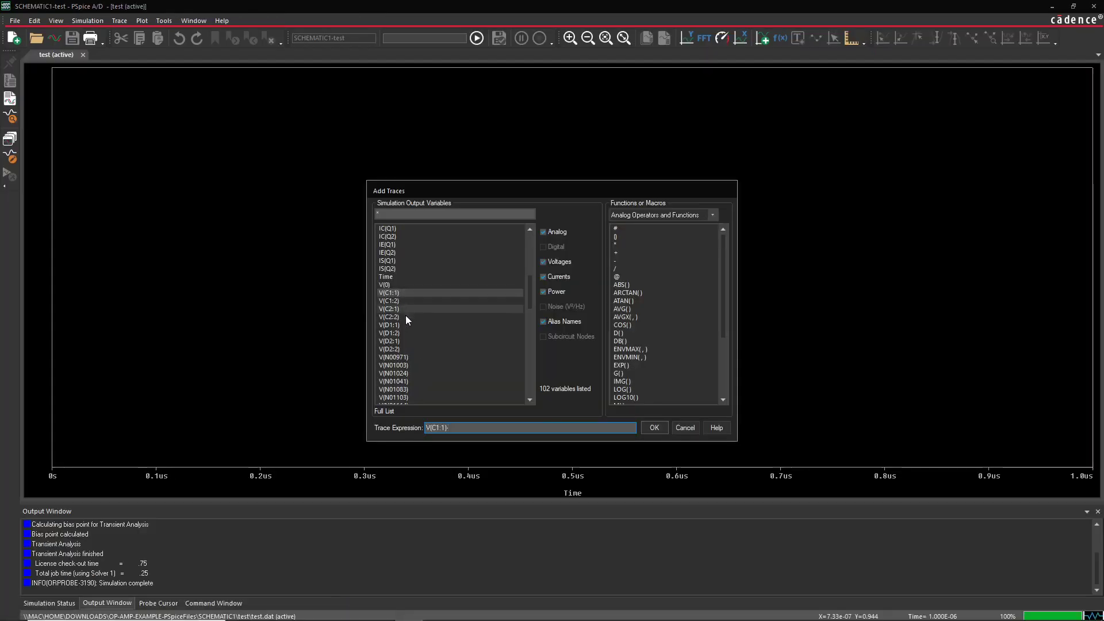
pyautogui.click(404, 317)
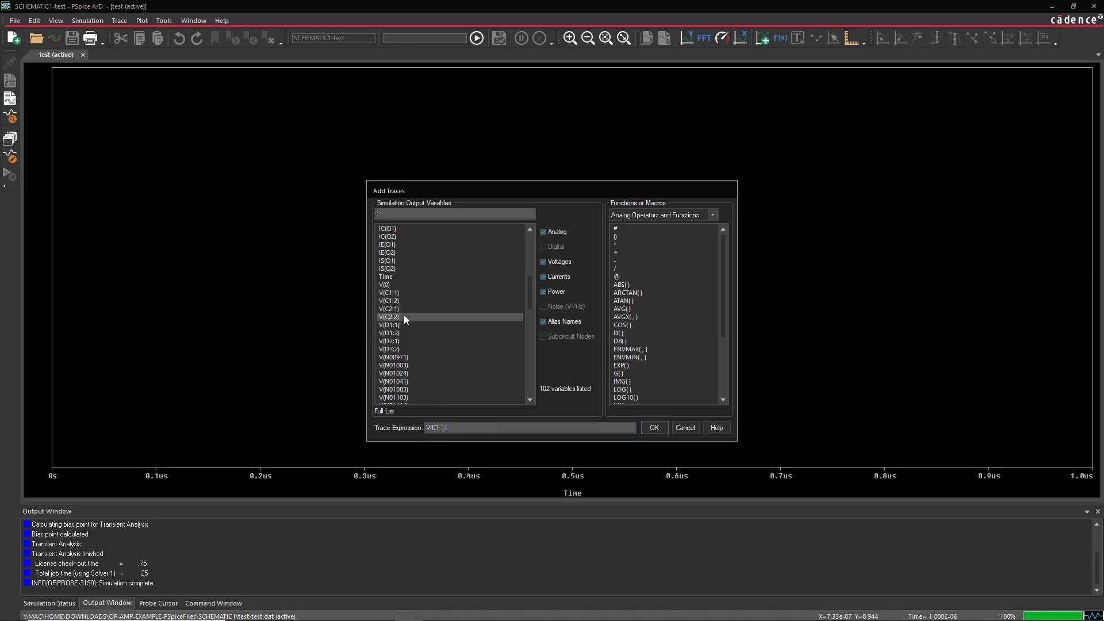
pyautogui.click(654, 427)
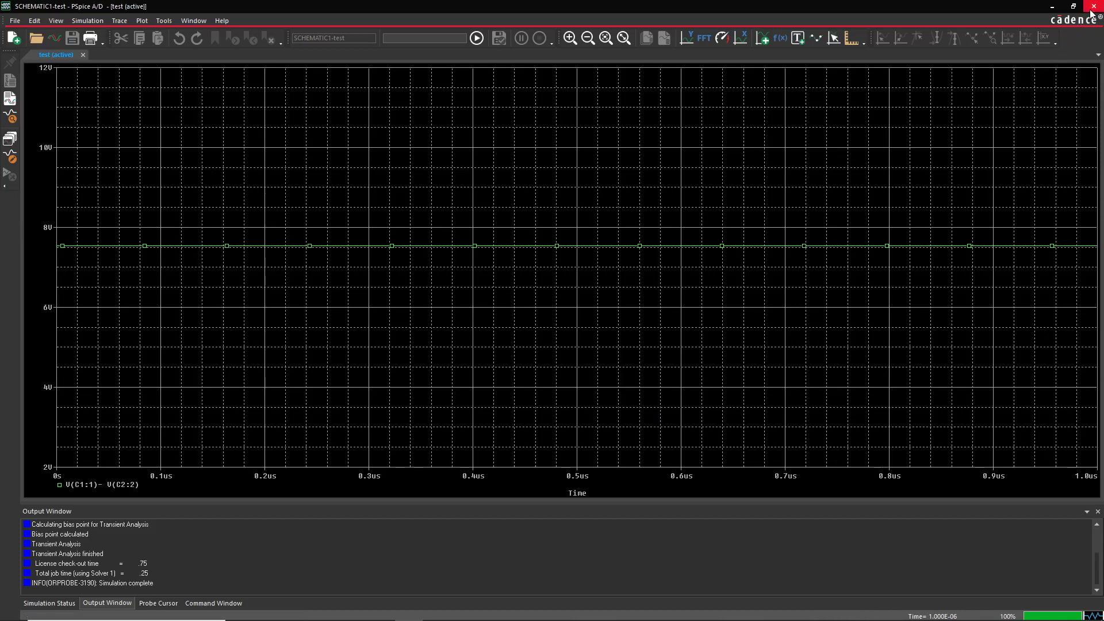
# Mirror transistor Q1 in the schematic and save the design.
pyautogui.click(1052, 8)
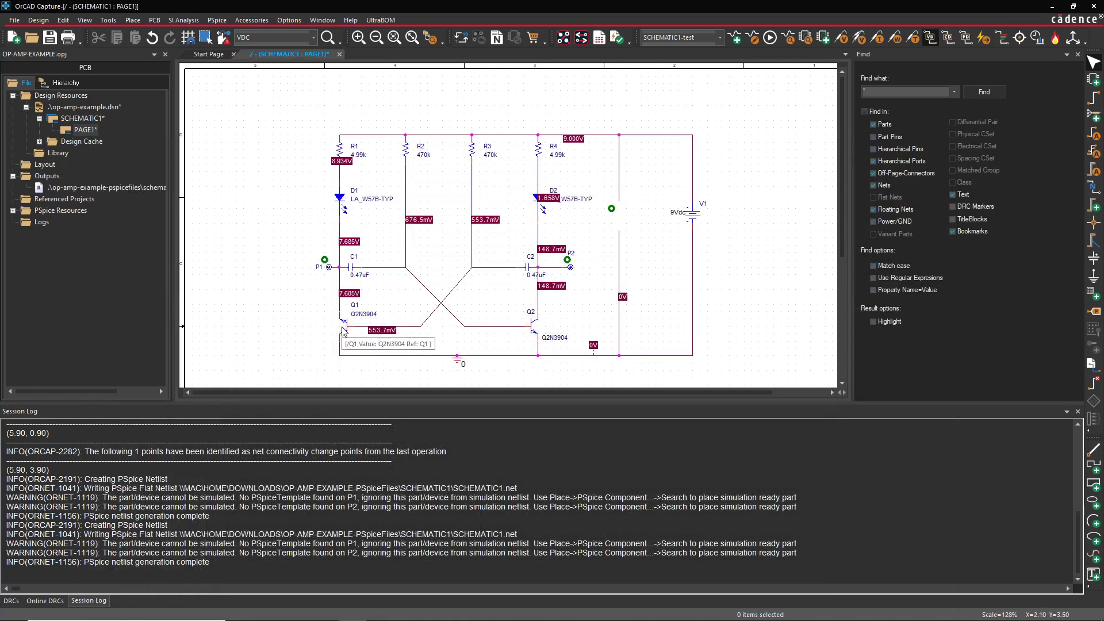
pyautogui.click(371, 319)
pyautogui.press('v')
pyautogui.click(293, 320)
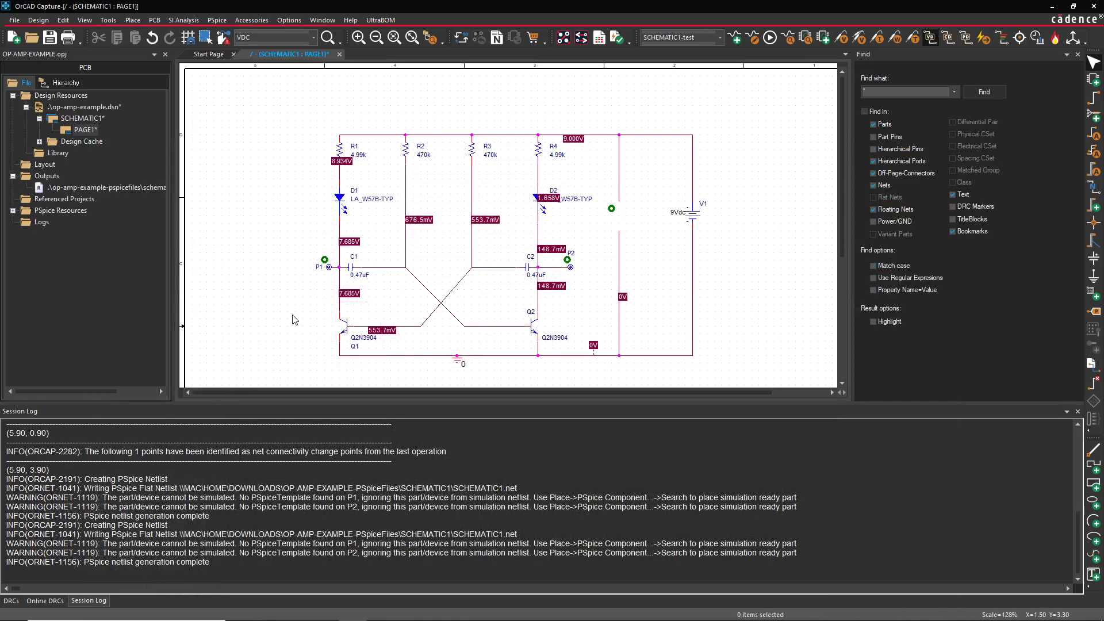
pyautogui.hotkey('ctrl', 's')
# Rerun the PSpice simulation, dismissing the netlist warnings.
pyautogui.click(536, 329)
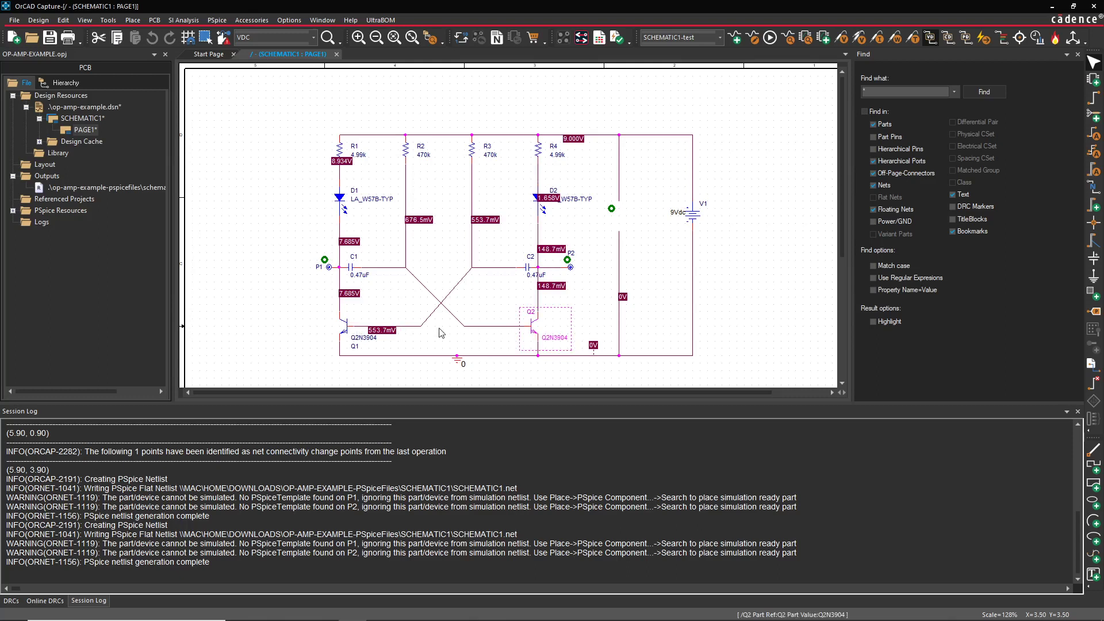
pyautogui.click(310, 318)
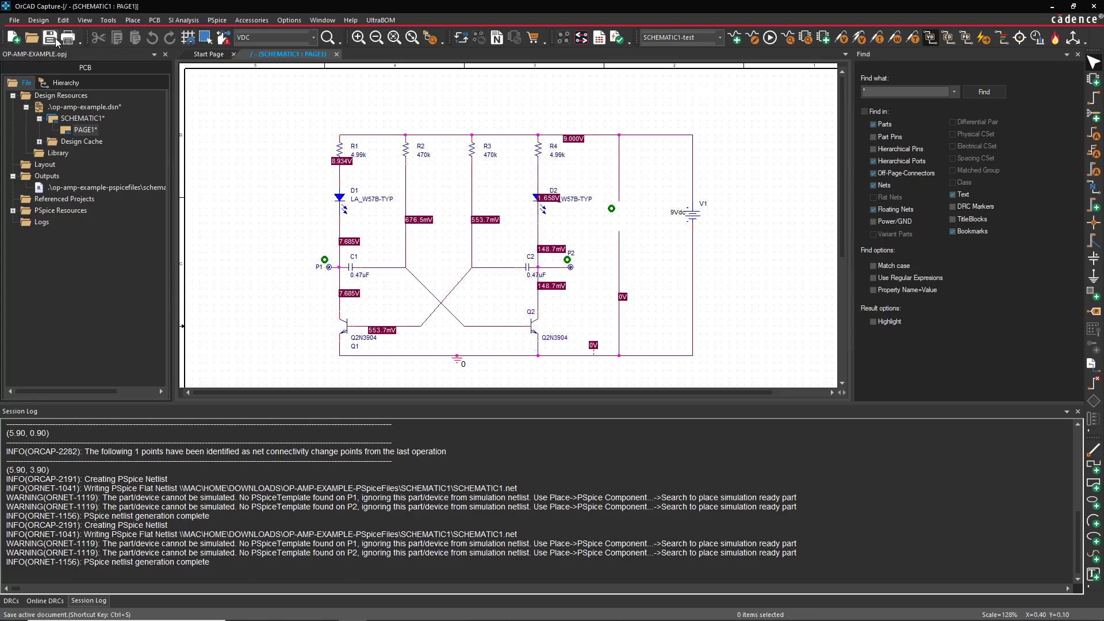
pyautogui.click(770, 38)
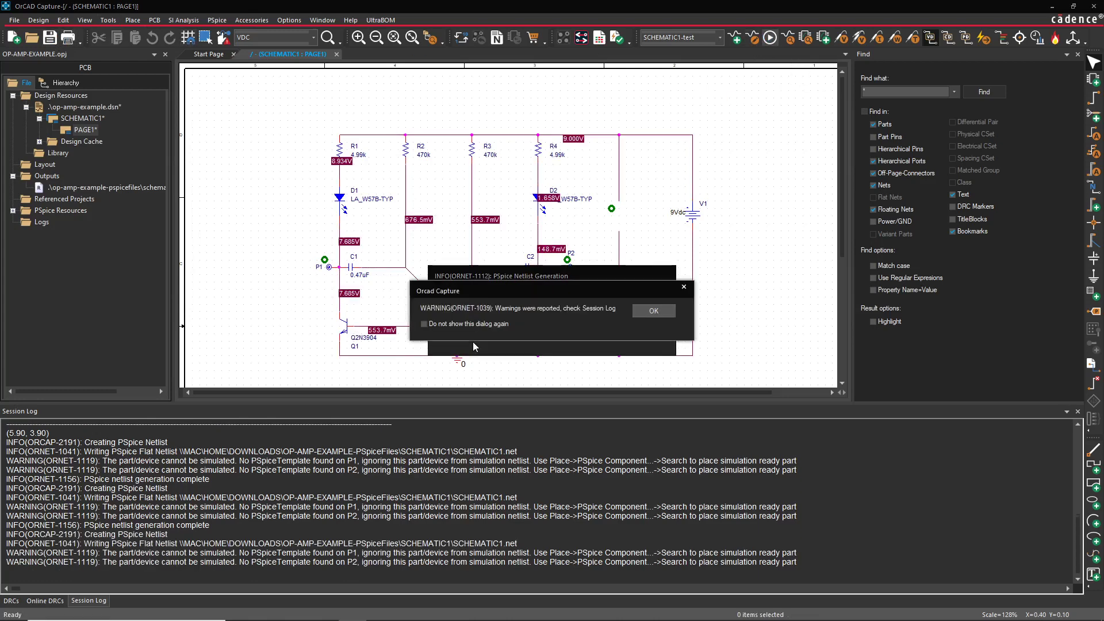
pyautogui.click(651, 311)
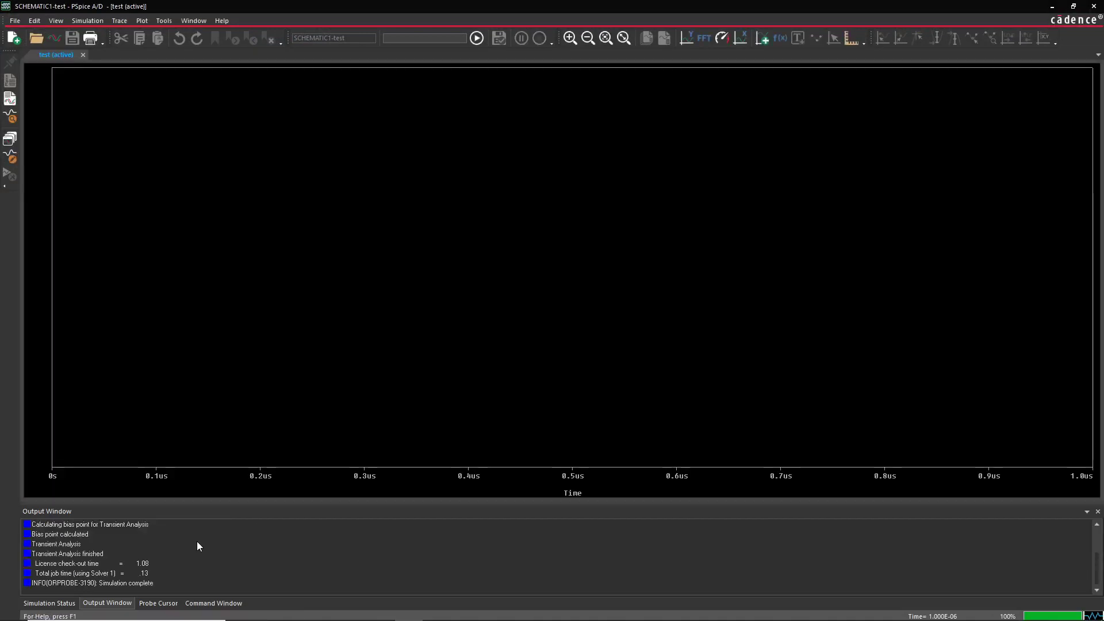
# Place a differential voltage marker from C1's left pin to C2's right pin, then view V(C1:1,C2:2).
pyautogui.rightClick(372, 243)
pyautogui.click(742, 224)
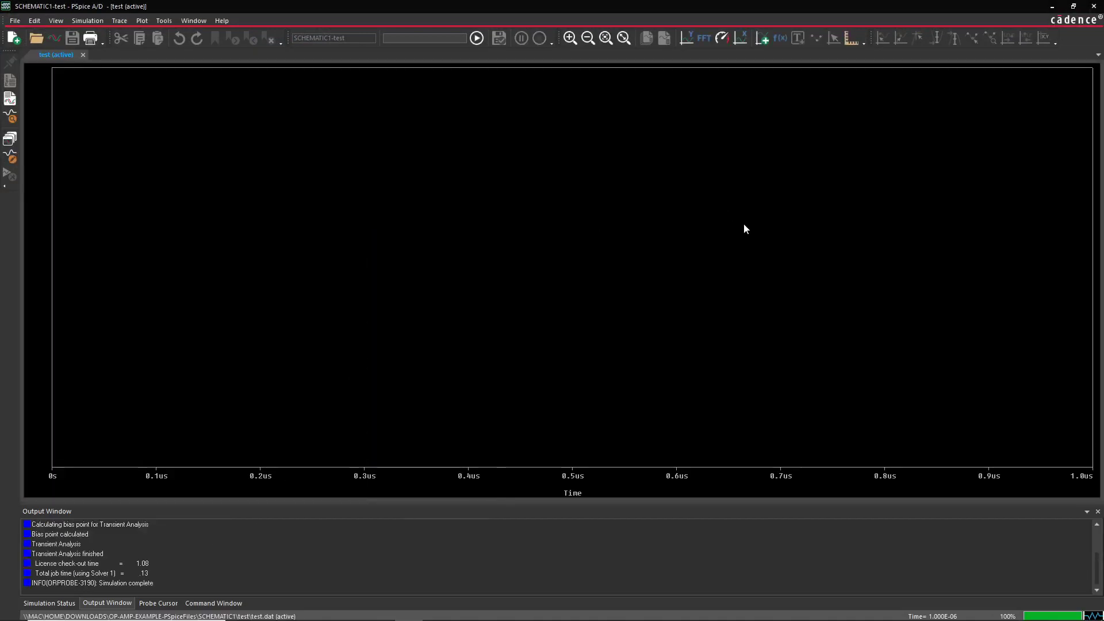
pyautogui.click(1052, 7)
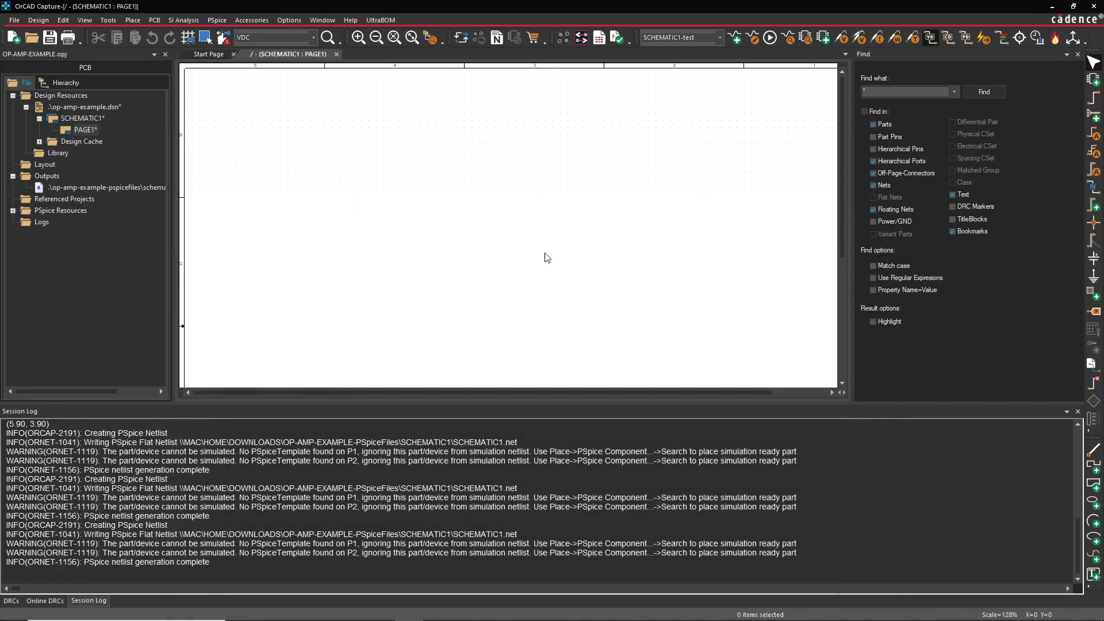
pyautogui.click(841, 38)
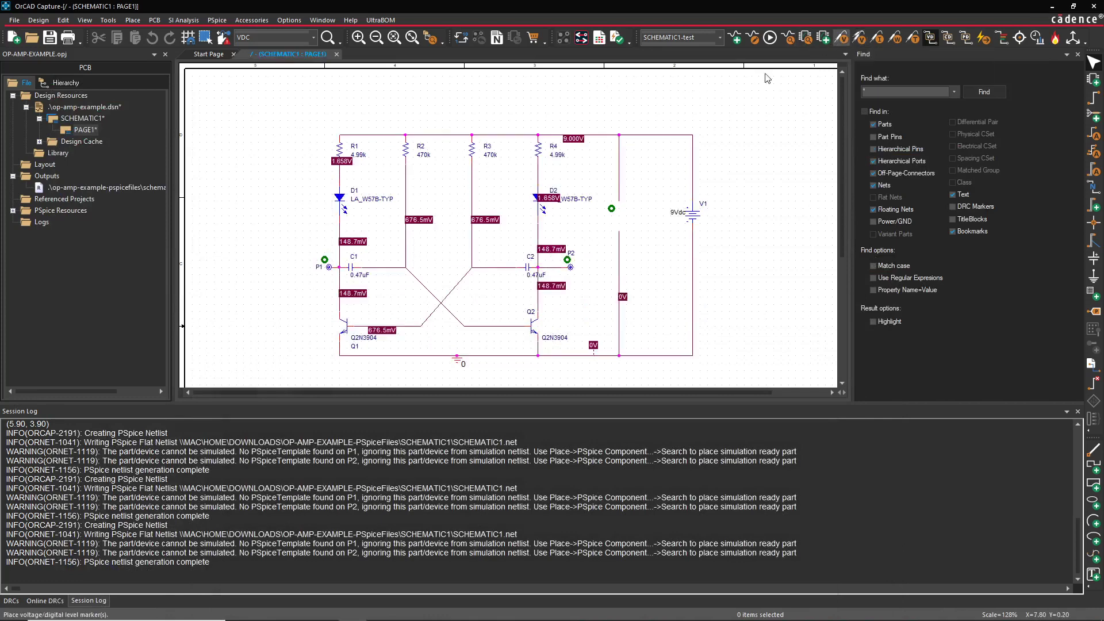
pyautogui.click(345, 268)
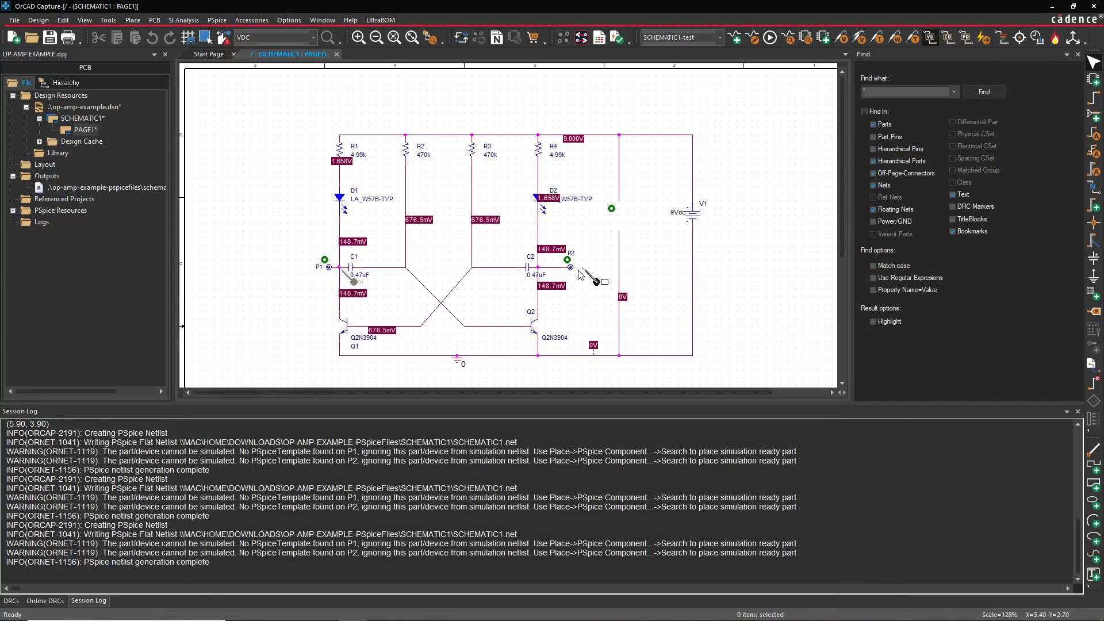
pyautogui.click(540, 268)
pyautogui.rightClick(658, 247)
pyautogui.click(684, 253)
pyautogui.click(409, 609)
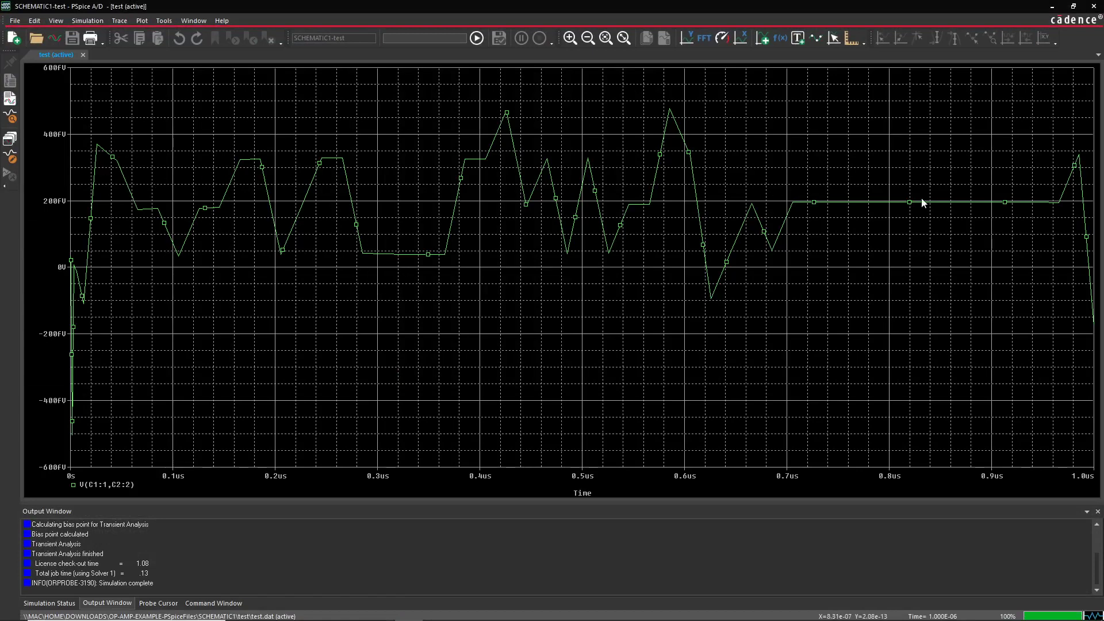
pyautogui.click(1054, 7)
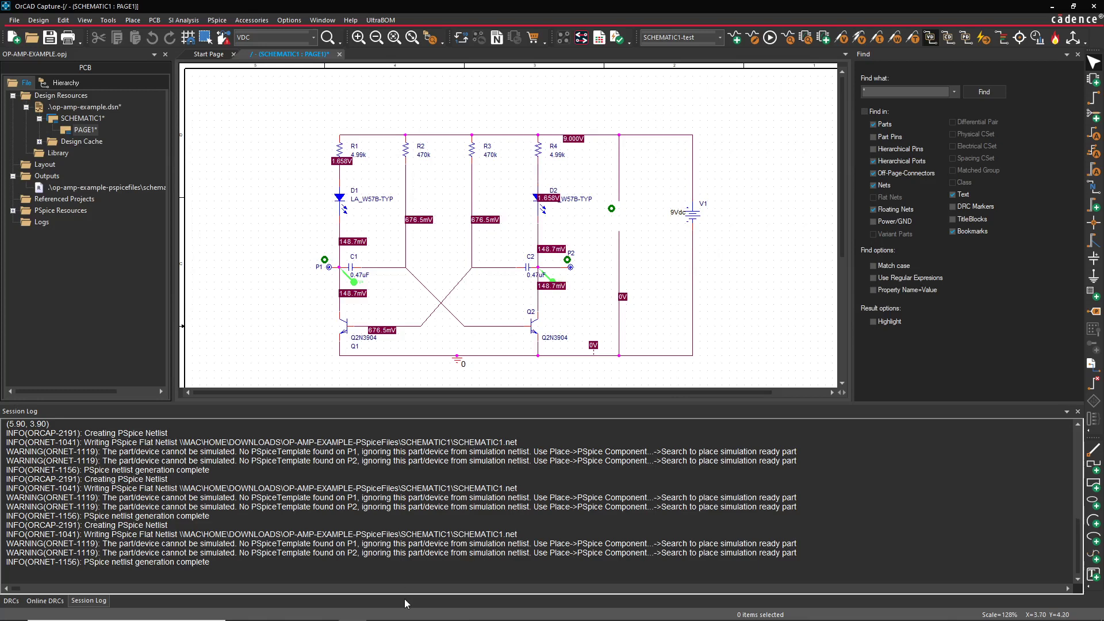
pyautogui.moveTo(349, 619)
pyautogui.click(408, 617)
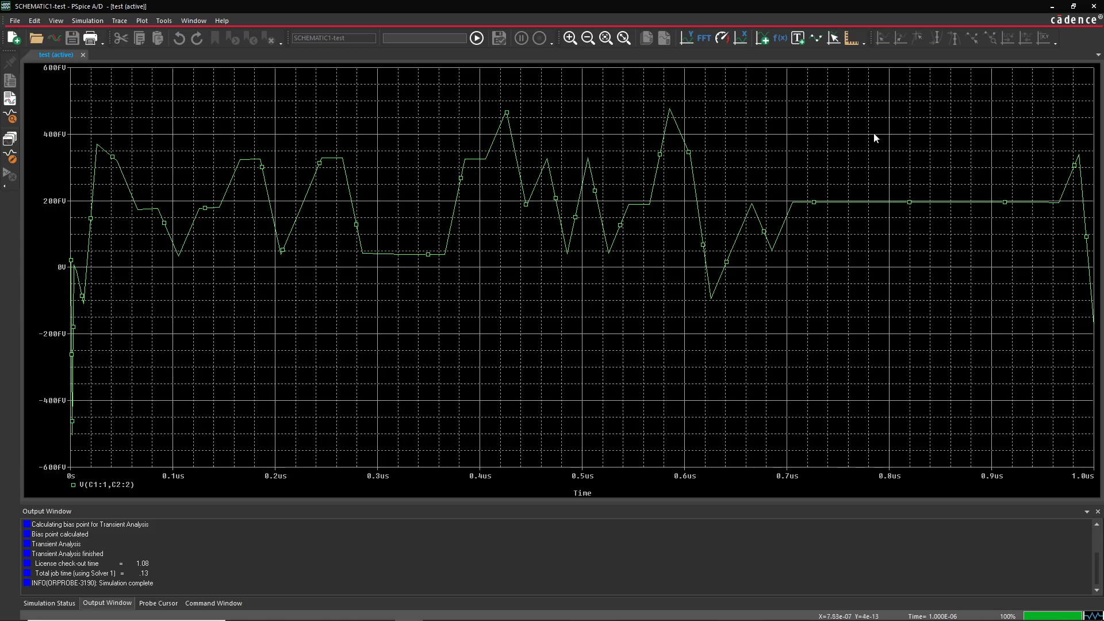
# Enter a 10ns maximum step size in the transient settings and apply it.
pyautogui.click(1053, 7)
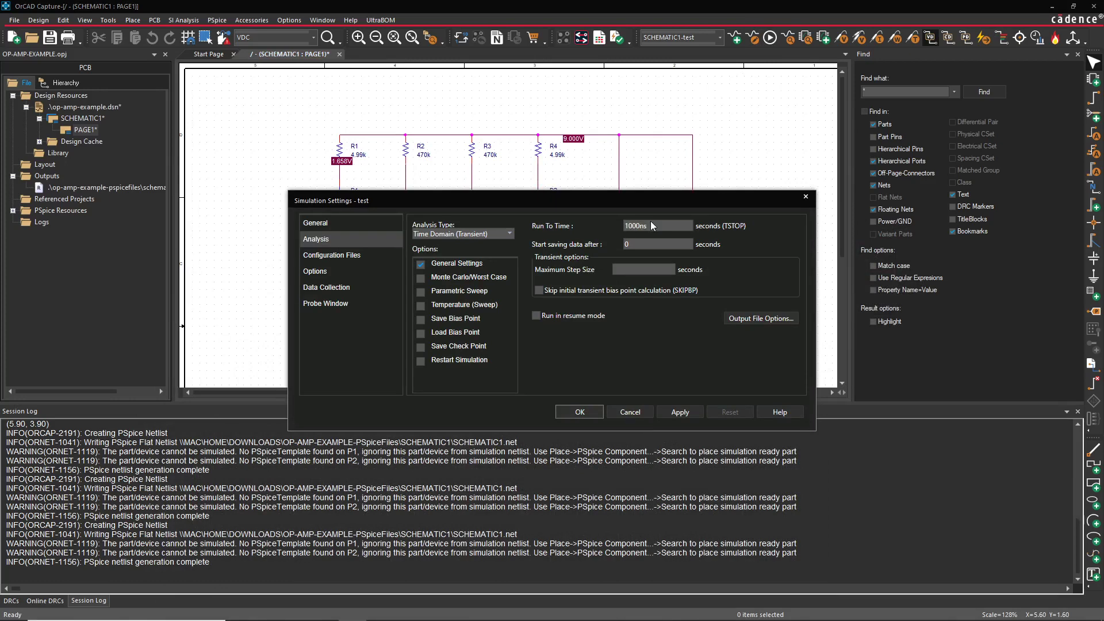
pyautogui.click(645, 269)
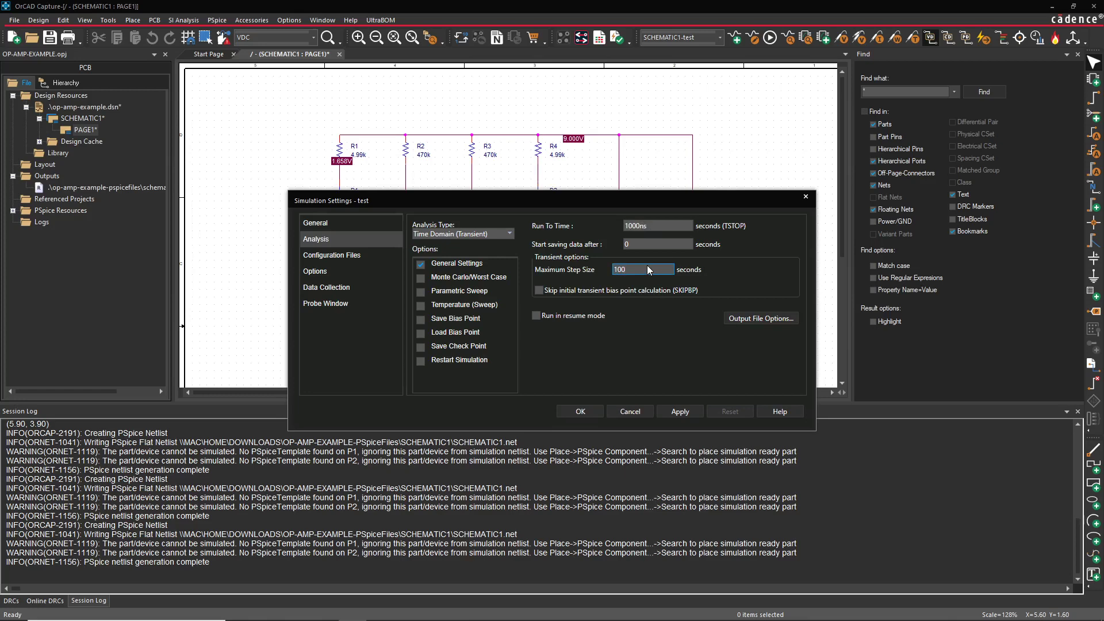
pyautogui.write('10ns')
pyautogui.click(680, 412)
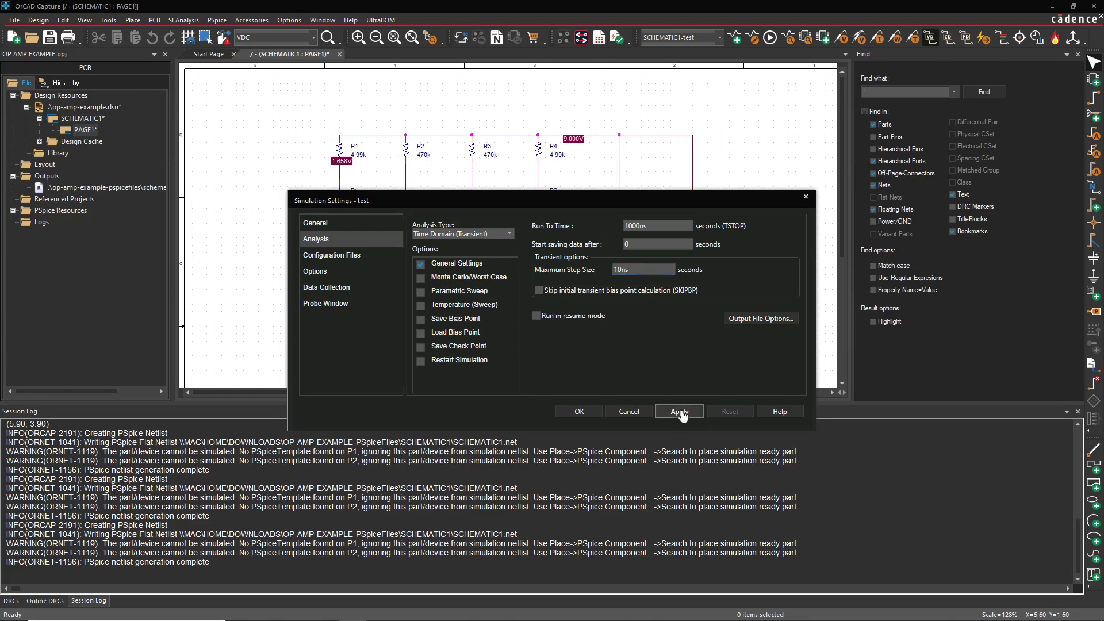
# Rerun PSpice with the 10ns step, review the tiny oscillations, then return to the schematic.
pyautogui.click(579, 412)
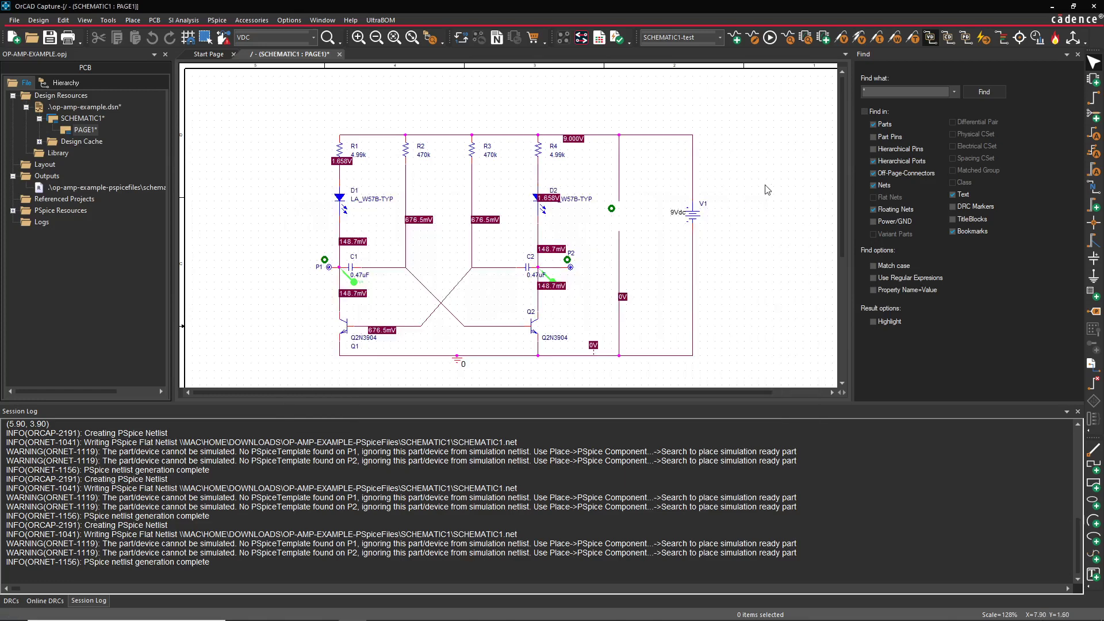
pyautogui.click(770, 38)
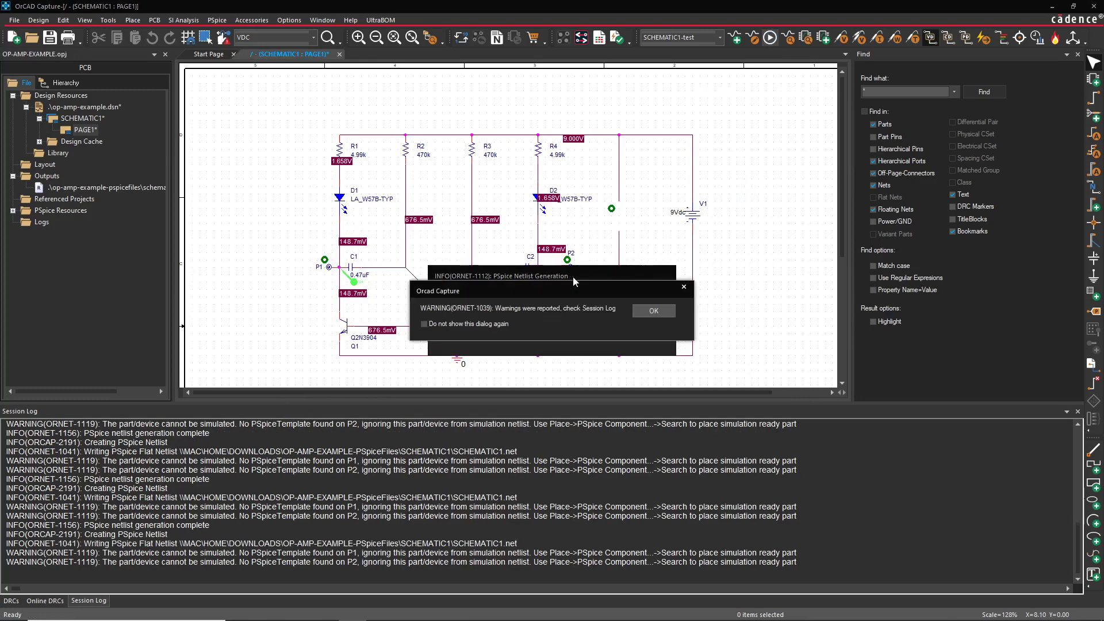
pyautogui.click(655, 312)
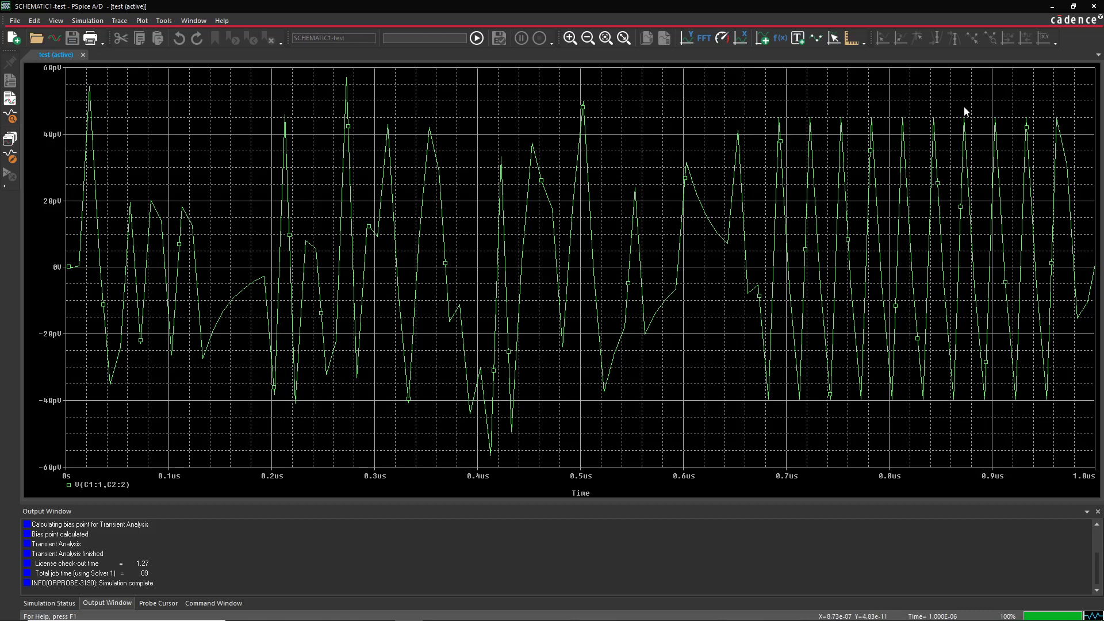
pyautogui.click(1052, 7)
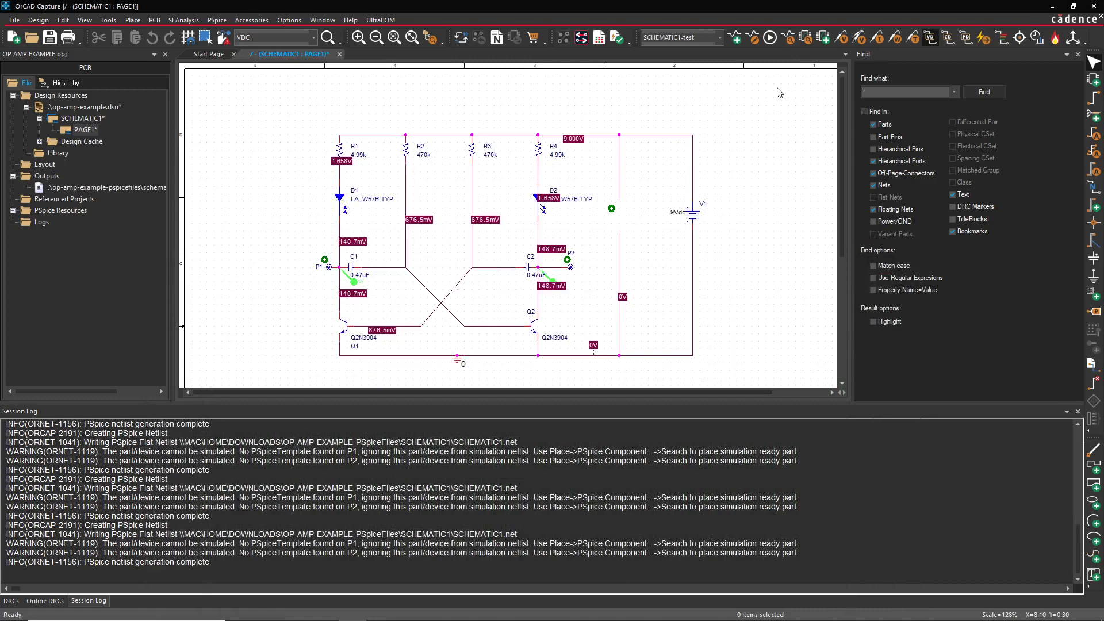
# Set the transient run time to 10ms and the maximum step size to 100us, then apply.
pyautogui.click(753, 38)
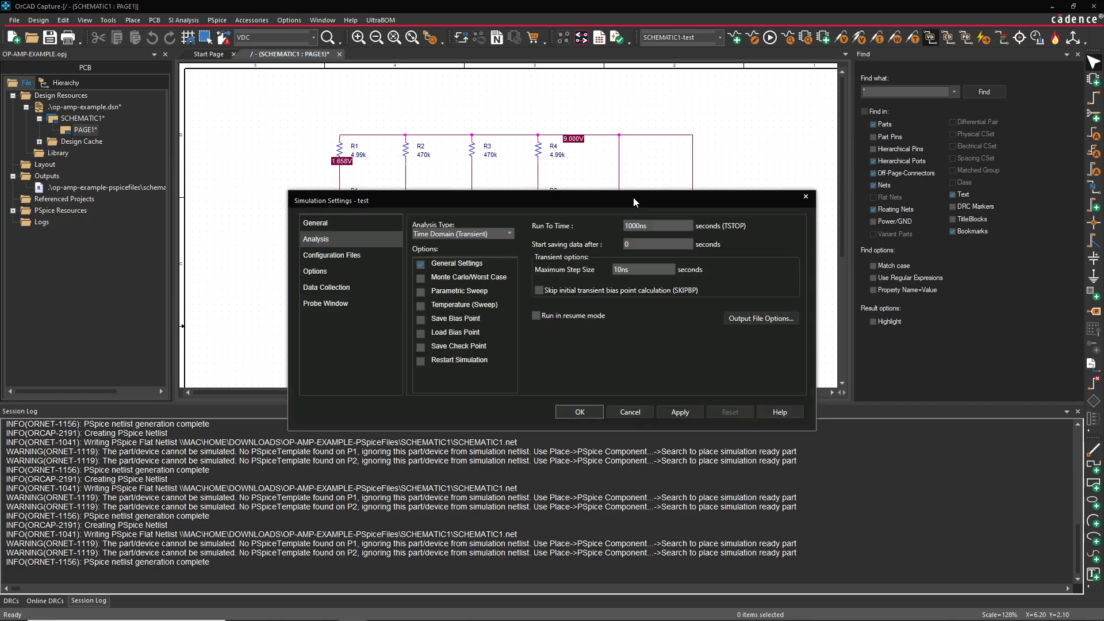
pyautogui.moveTo(634, 197); pyautogui.dragTo(527, 196)
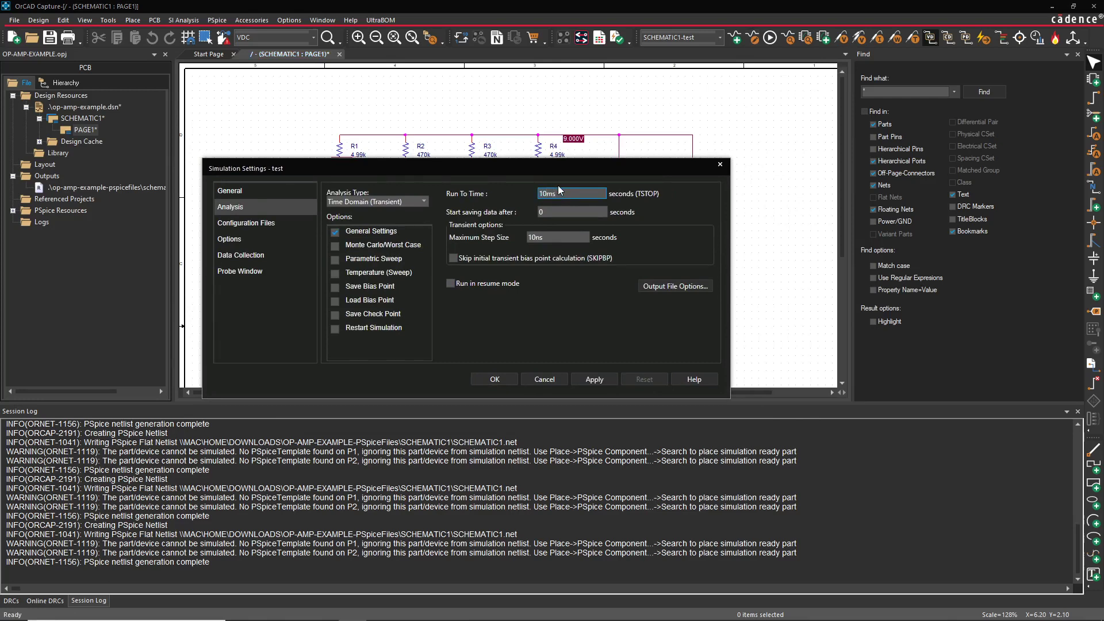
pyautogui.press('Tab')
pyautogui.click(564, 236)
pyautogui.write('1')
pyautogui.press('Tab')
pyautogui.doubleClick(543, 236)
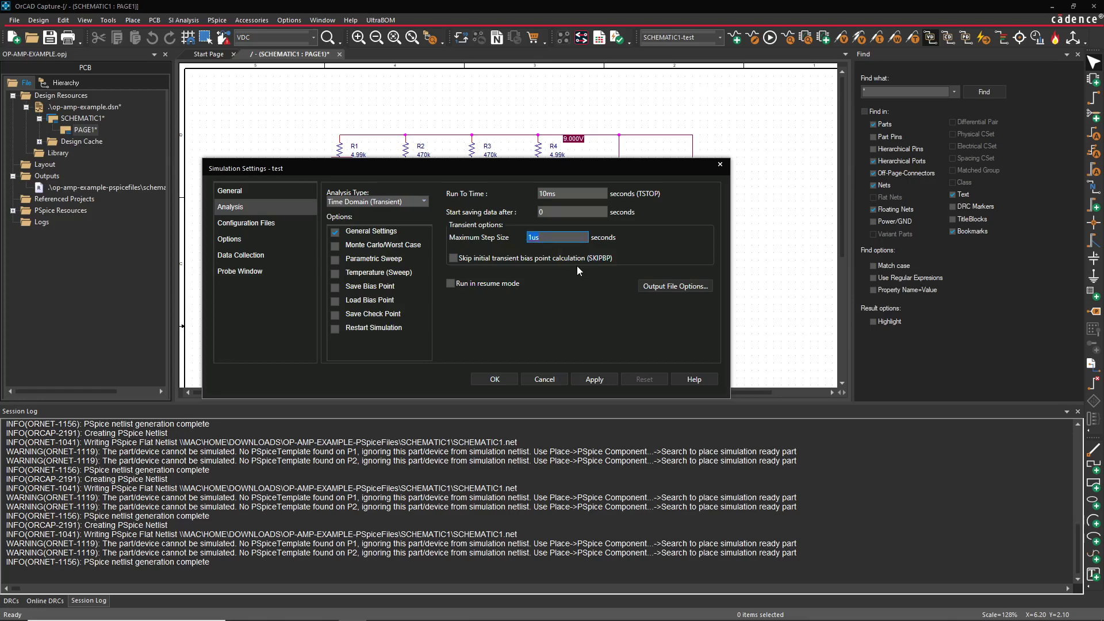
pyautogui.write('100u')
pyautogui.click(595, 379)
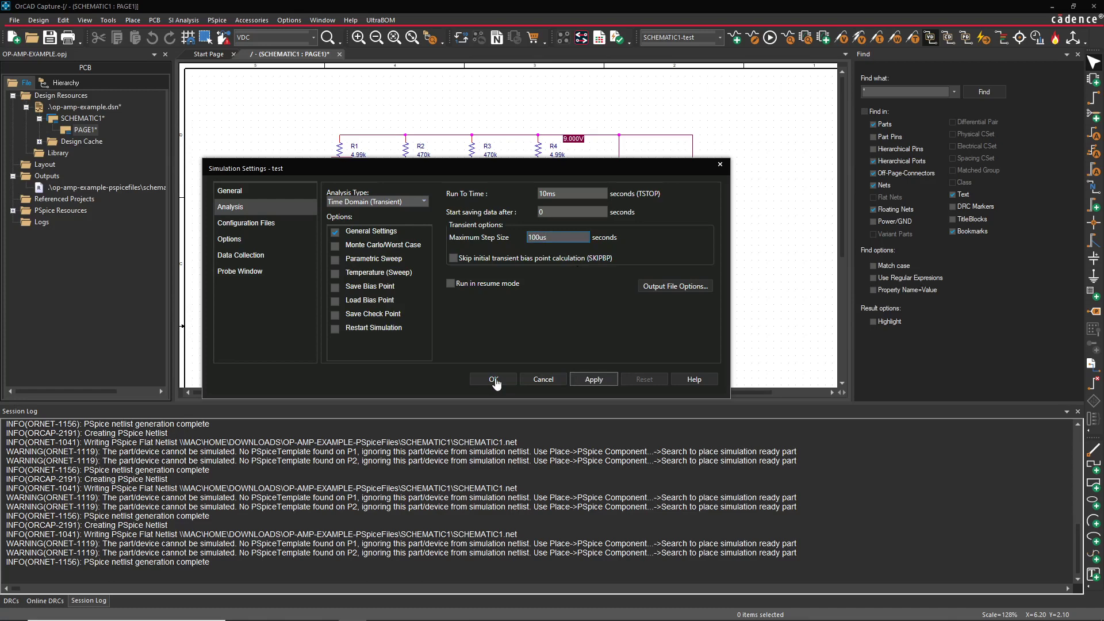
pyautogui.press('Return')
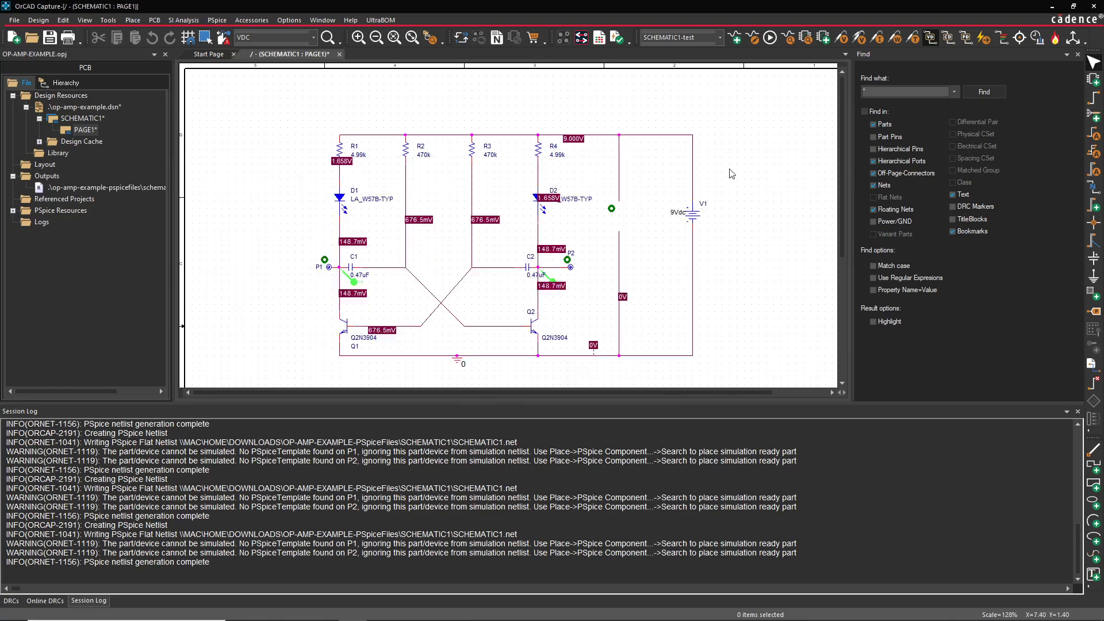
# Rerun the 10ms simulation, accept the netlist warnings, and minimize PSpice A/D afterwards.
pyautogui.click(770, 37)
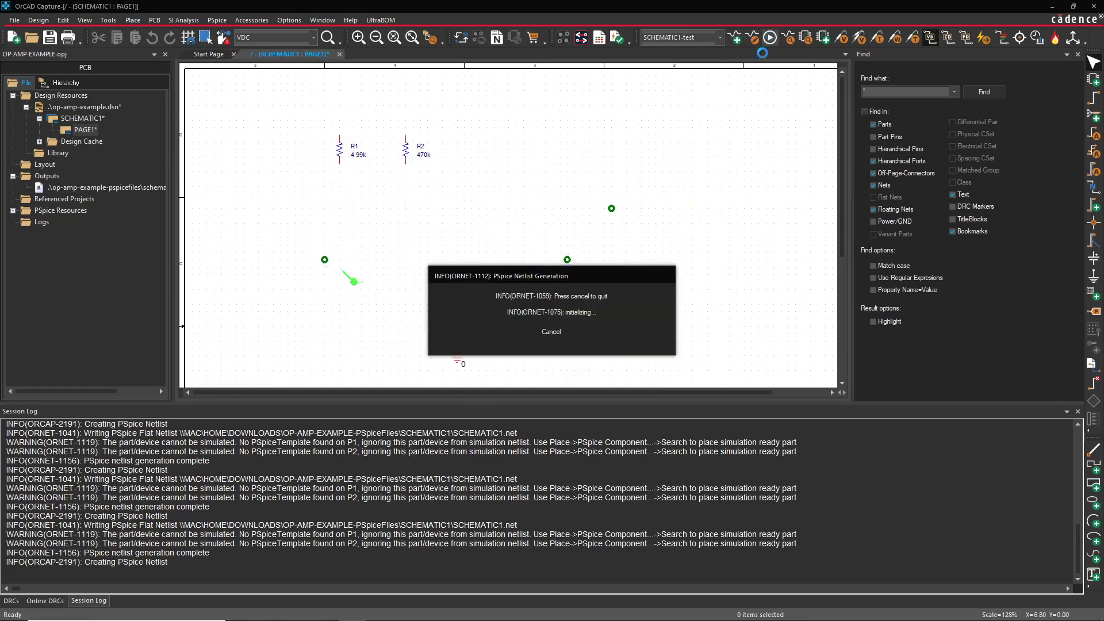
pyautogui.click(668, 311)
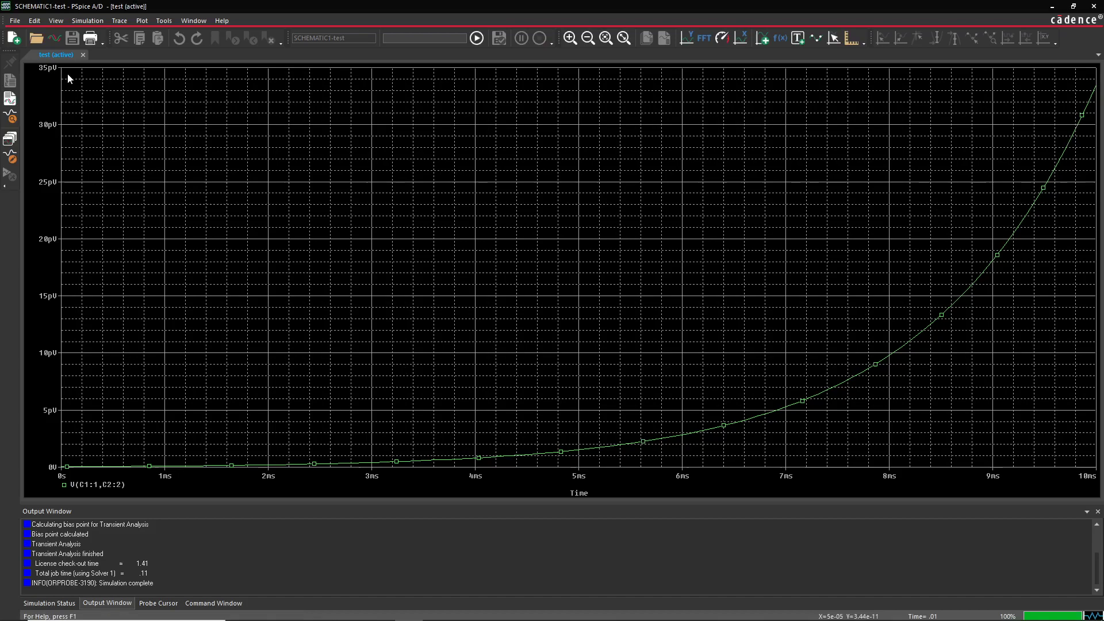
pyautogui.click(1053, 9)
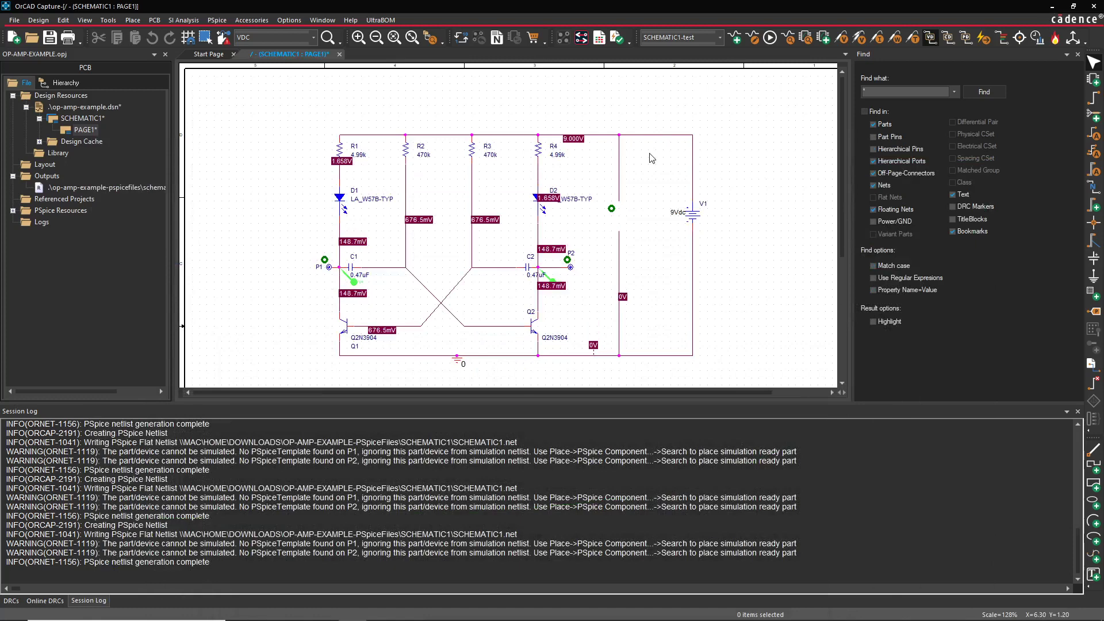
# Change the simulation profile to a 1-second run time with a 1ms maximum step size.
pyautogui.click(753, 38)
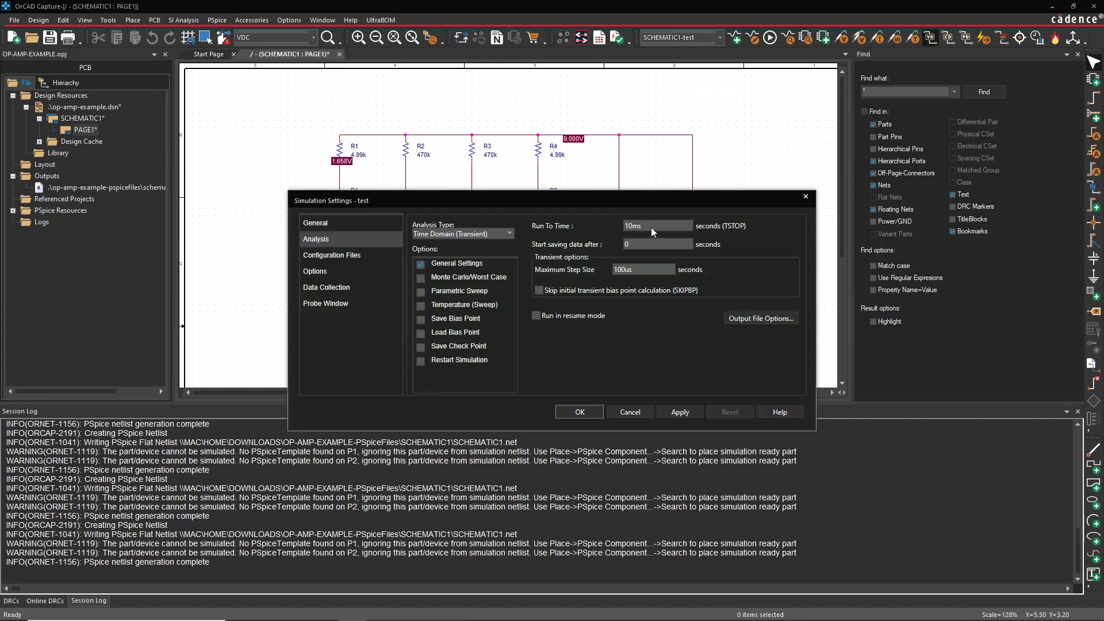
pyautogui.click(649, 226)
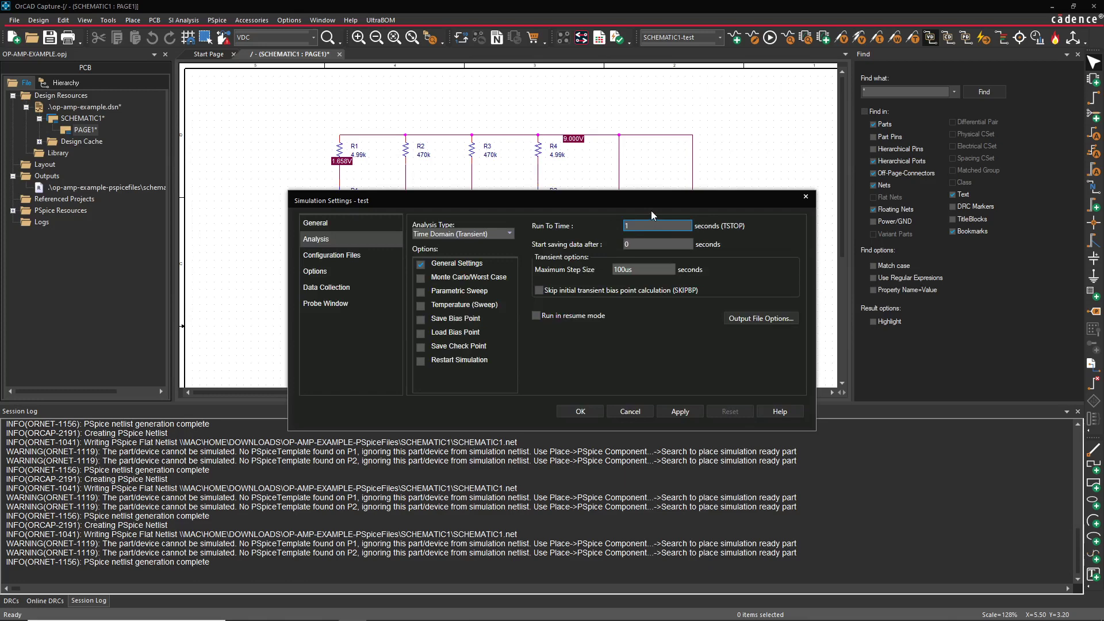
pyautogui.press('Tab')
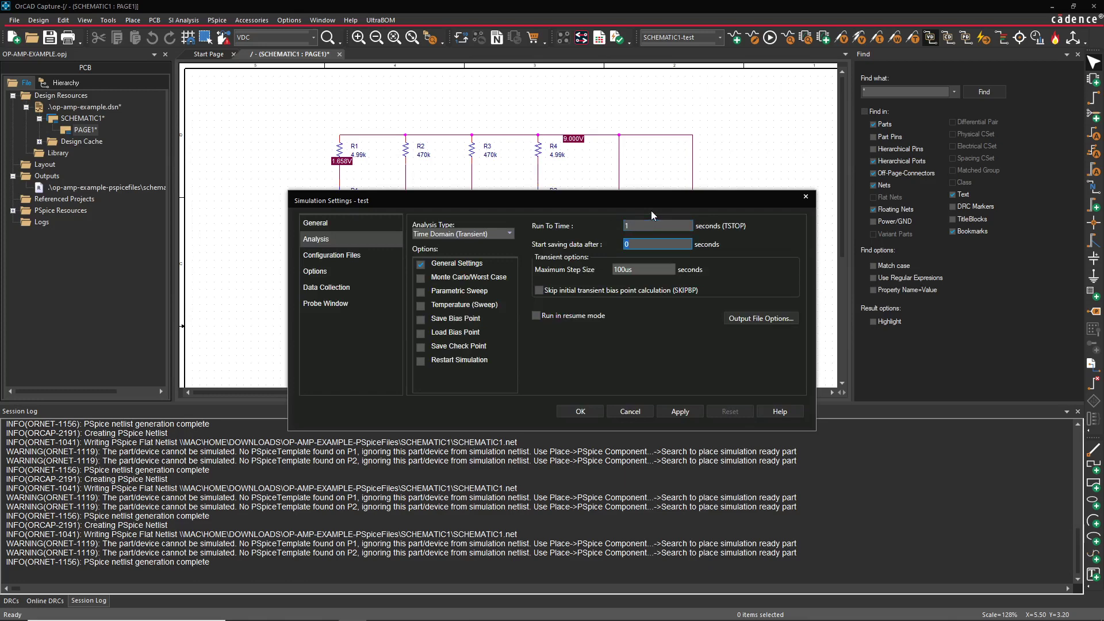
pyautogui.doubleClick(650, 270)
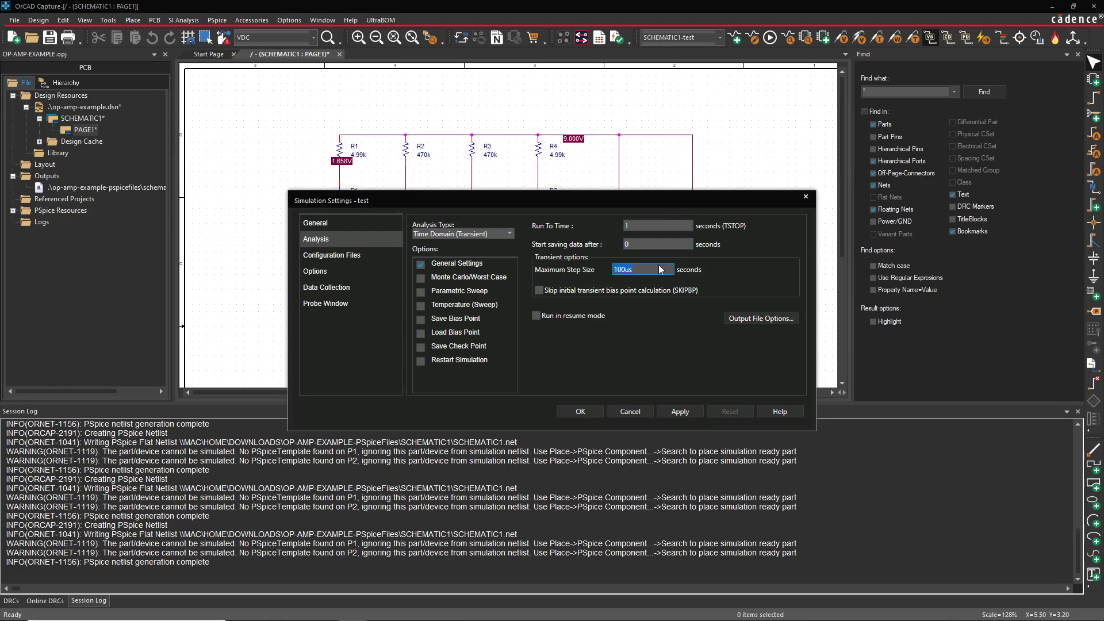
pyautogui.write('1ms')
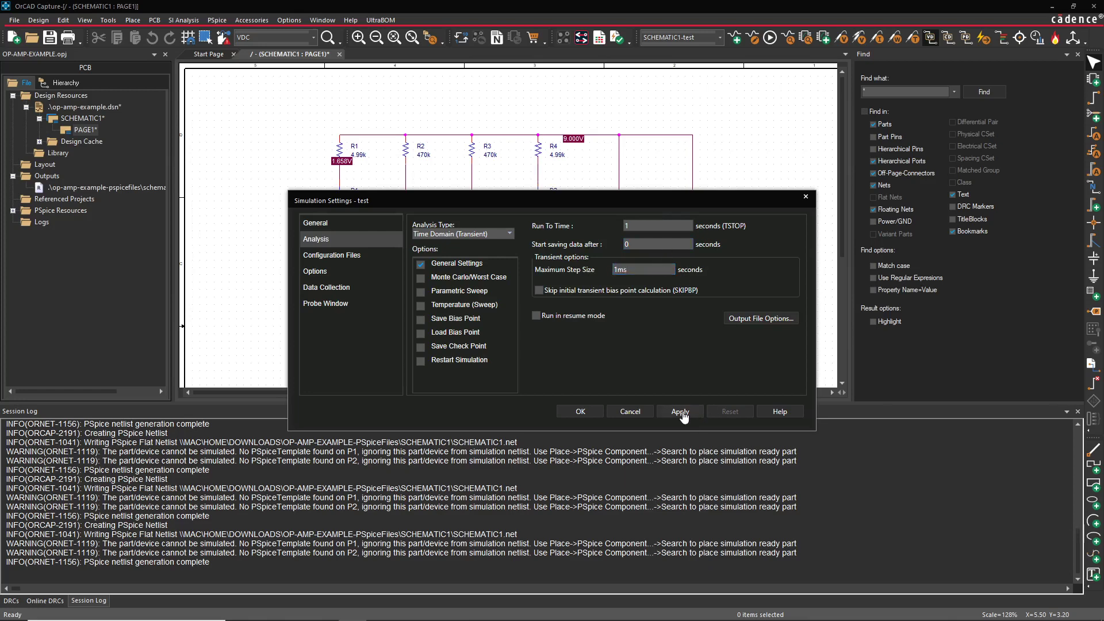
pyautogui.click(579, 413)
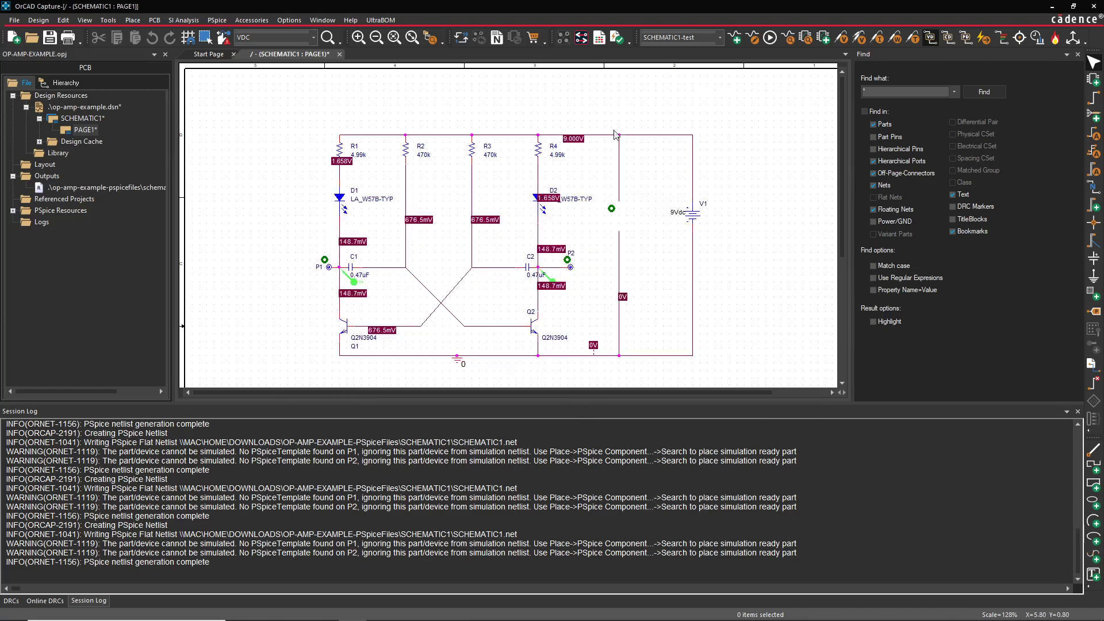
# Rerun PSpice with the 1-second settings to plot the ±8 V square wave.
pyautogui.click(770, 37)
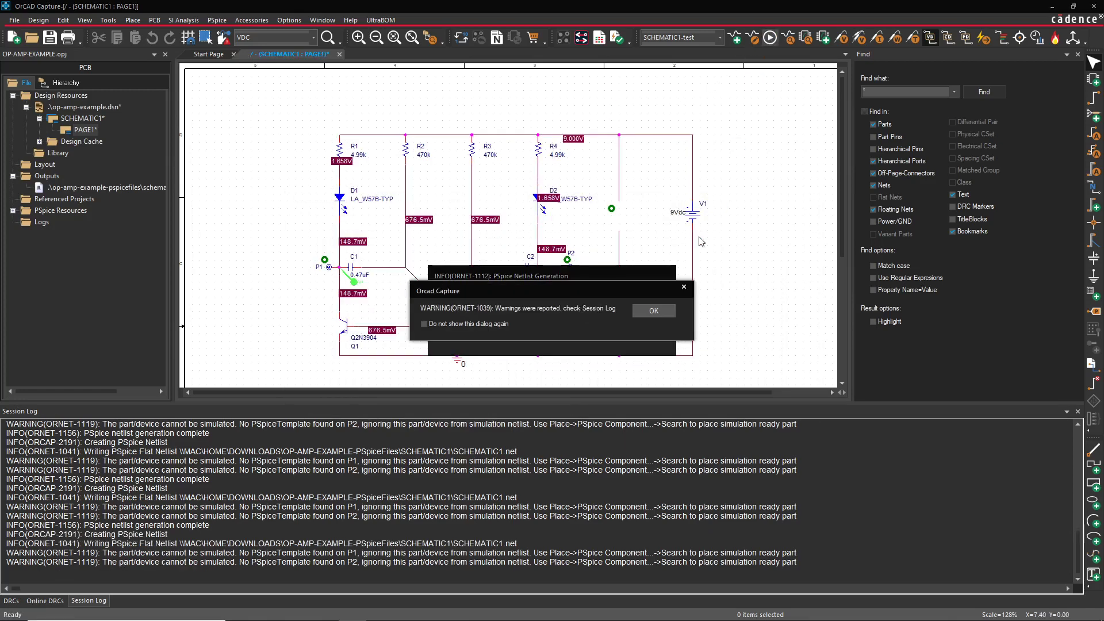
pyautogui.press('Return')
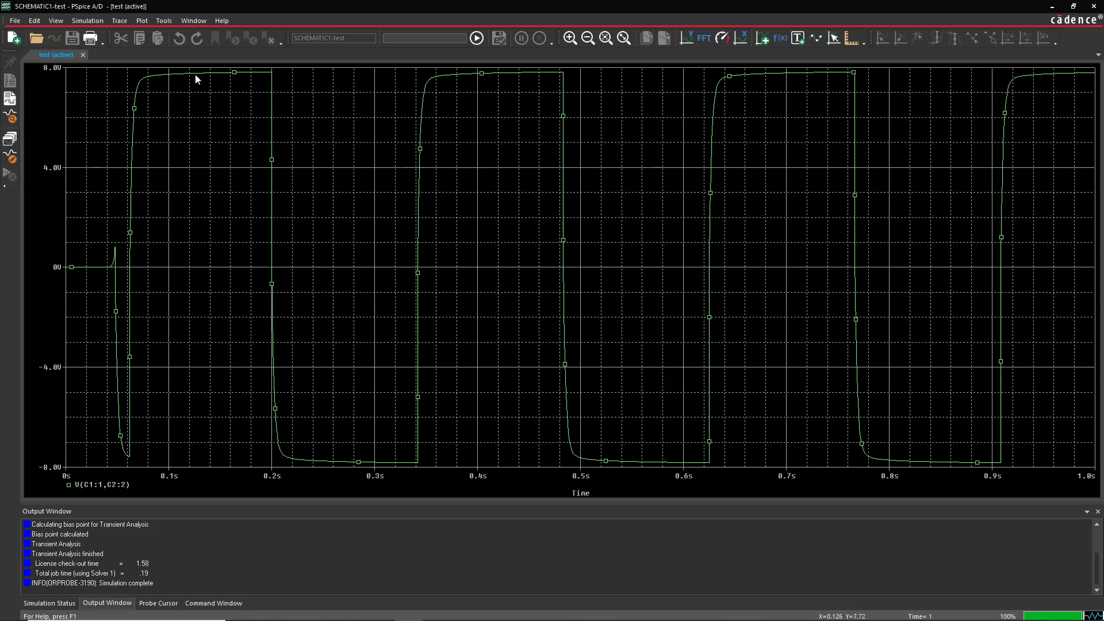
# Turn on the probe cursor display for the waveform plot.
pyautogui.click(140, 21)
pyautogui.moveTo(120, 21)
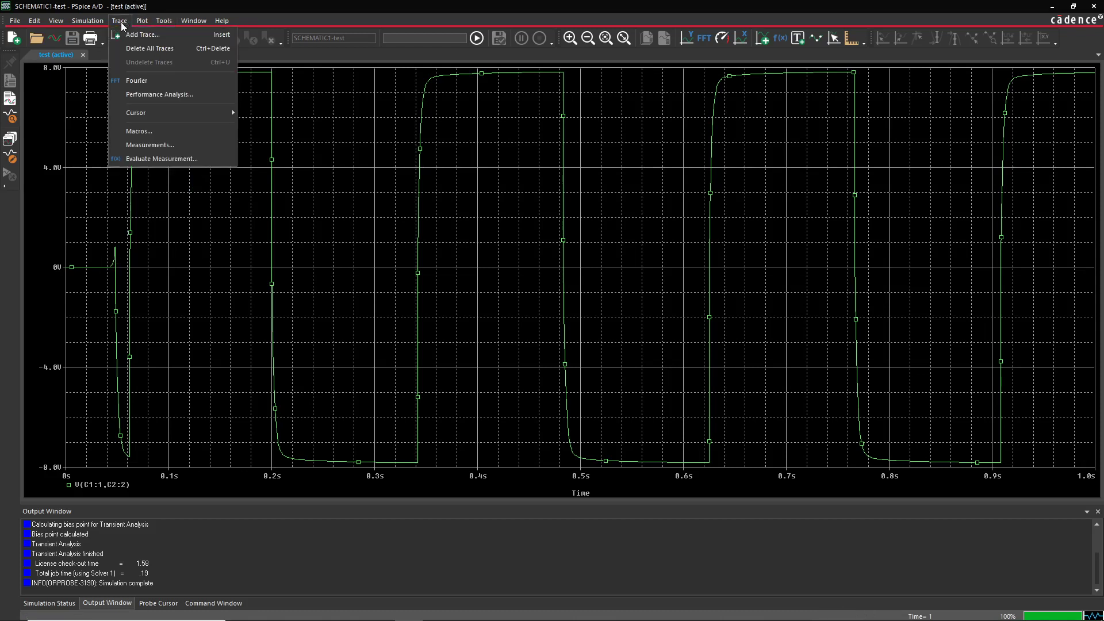
pyautogui.moveTo(170, 113)
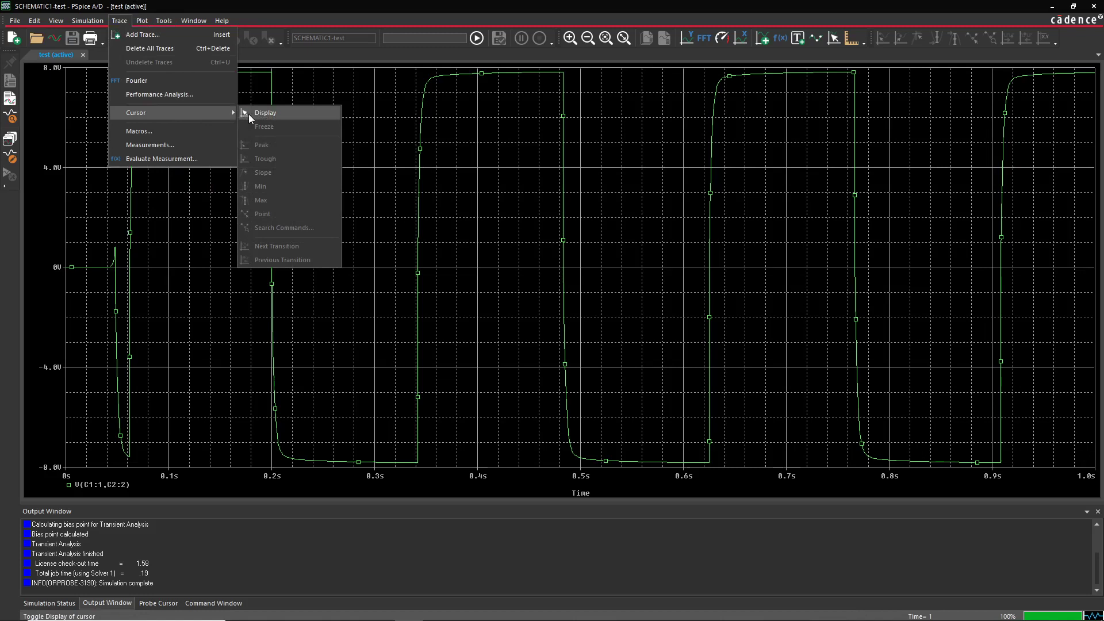
pyautogui.click(262, 112)
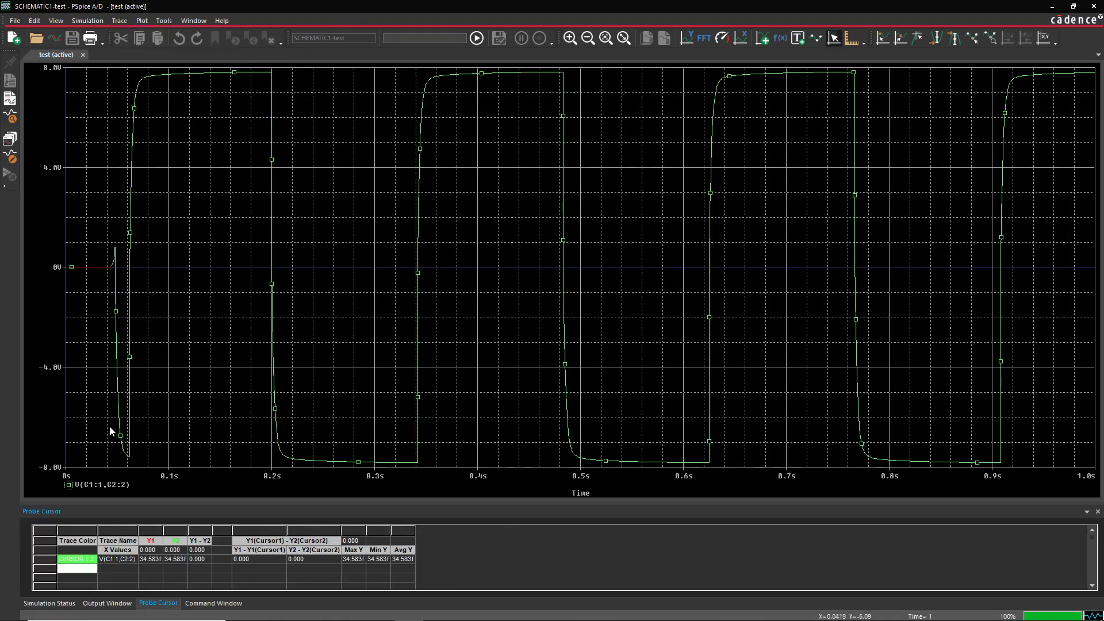
pyautogui.click(67, 487)
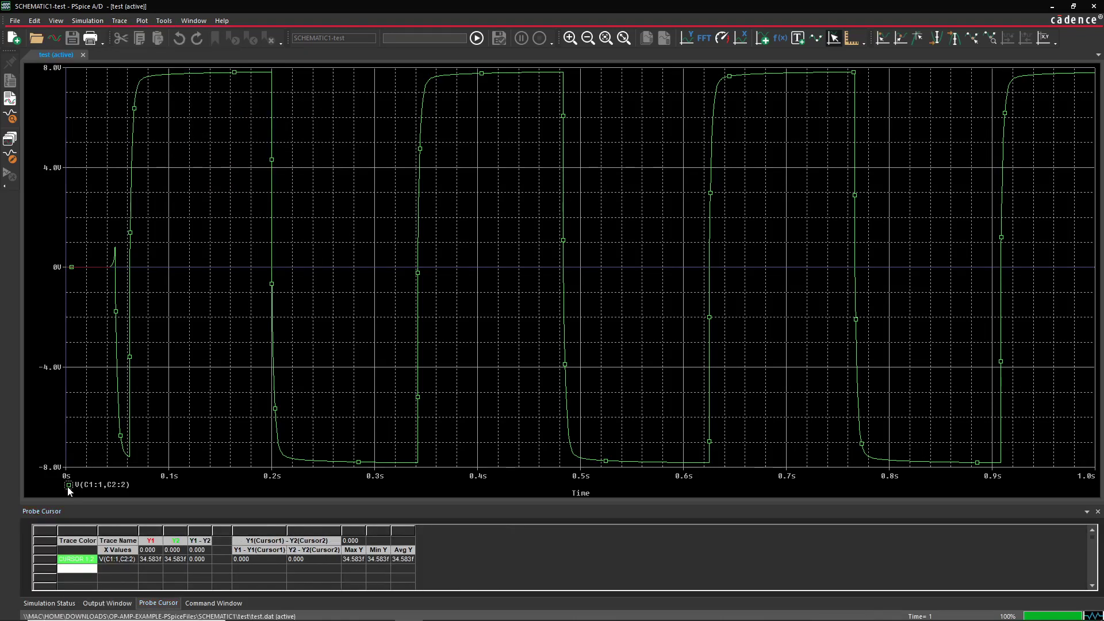
# Move cursor 1 toward the first spike near 46 ms and zoom into that area.
pyautogui.moveTo(77, 264); pyautogui.dragTo(115, 260)
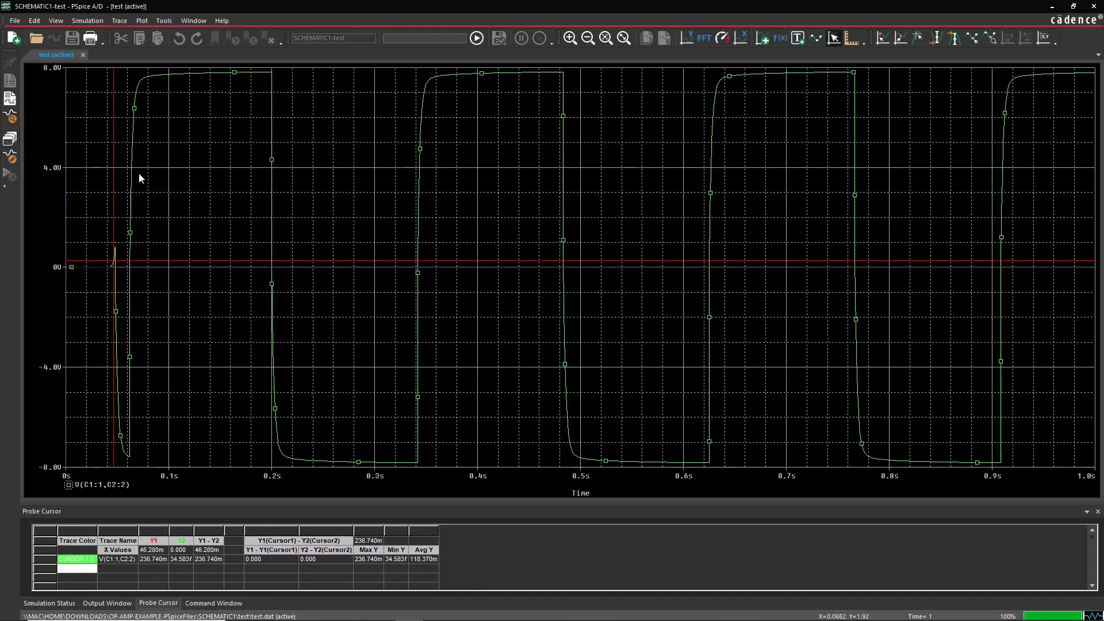
pyautogui.click(605, 39)
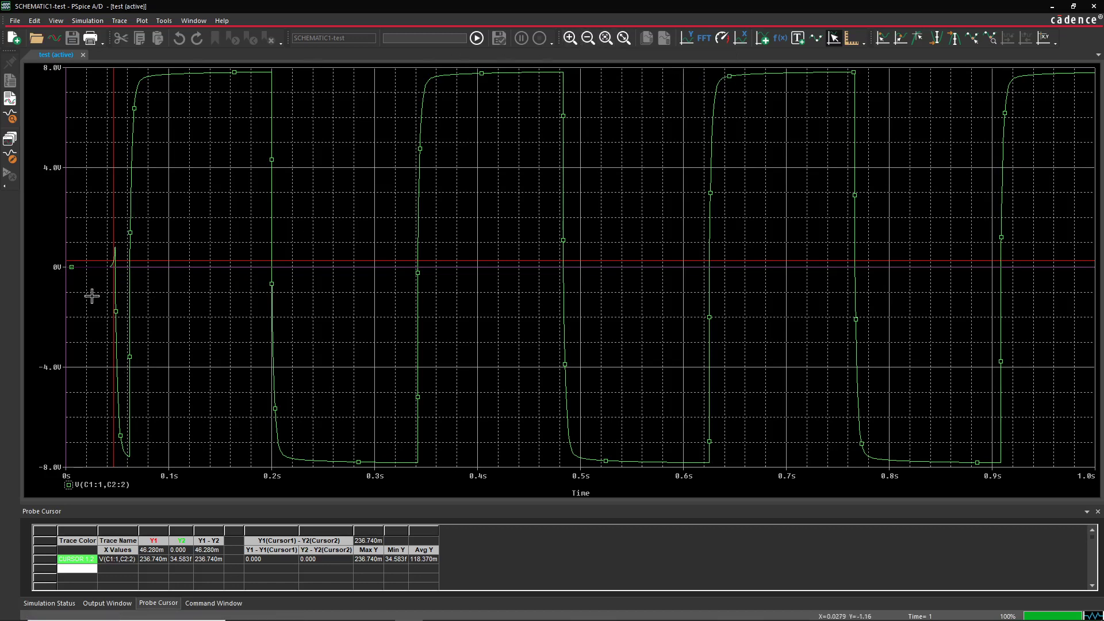
pyautogui.moveTo(90, 297); pyautogui.dragTo(129, 230)
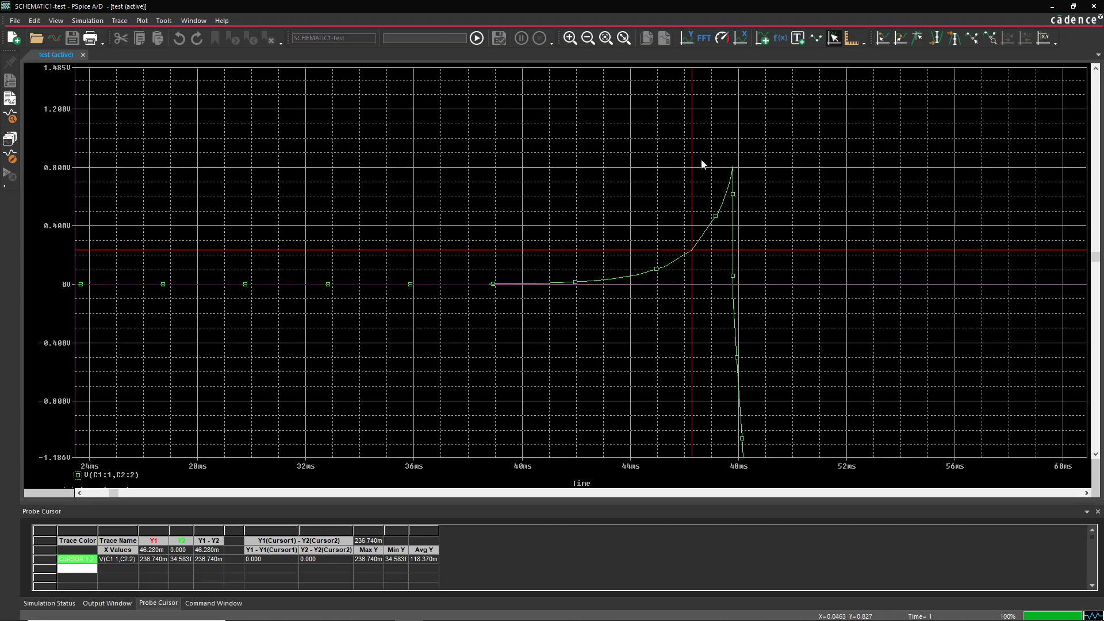
# Slide cursor 1 along the spike until it reads about 662 mV at 47.6 ms.
pyautogui.moveTo(707, 170); pyautogui.dragTo(734, 187)
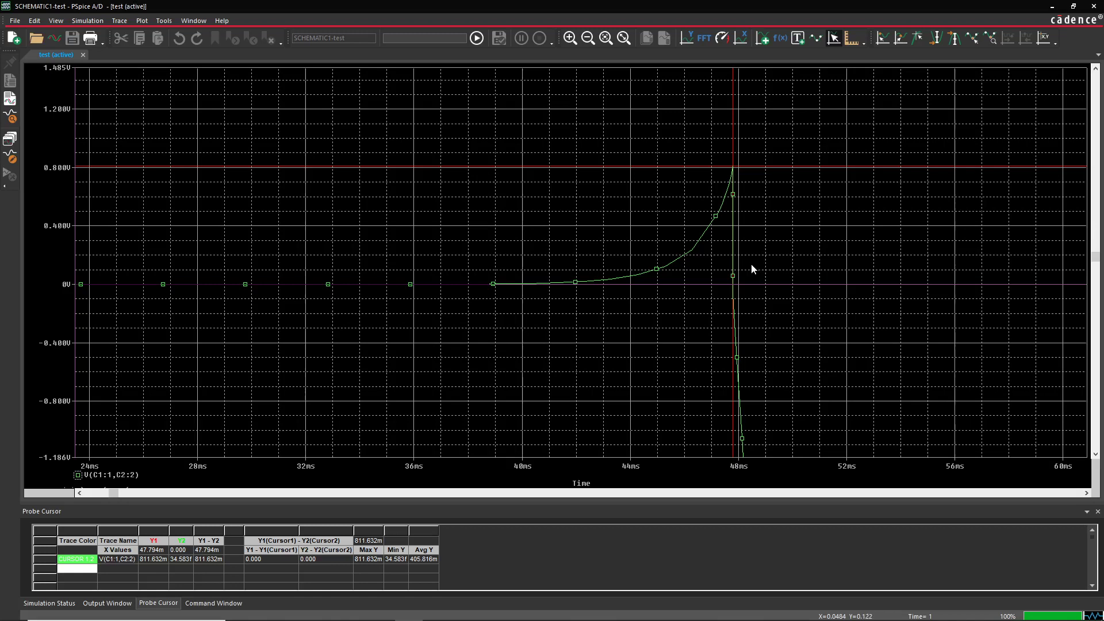
pyautogui.moveTo(736, 170)
pyautogui.mouseDown()
pyautogui.moveTo(620, 204)
pyautogui.moveTo(736, 177)
pyautogui.mouseUp()
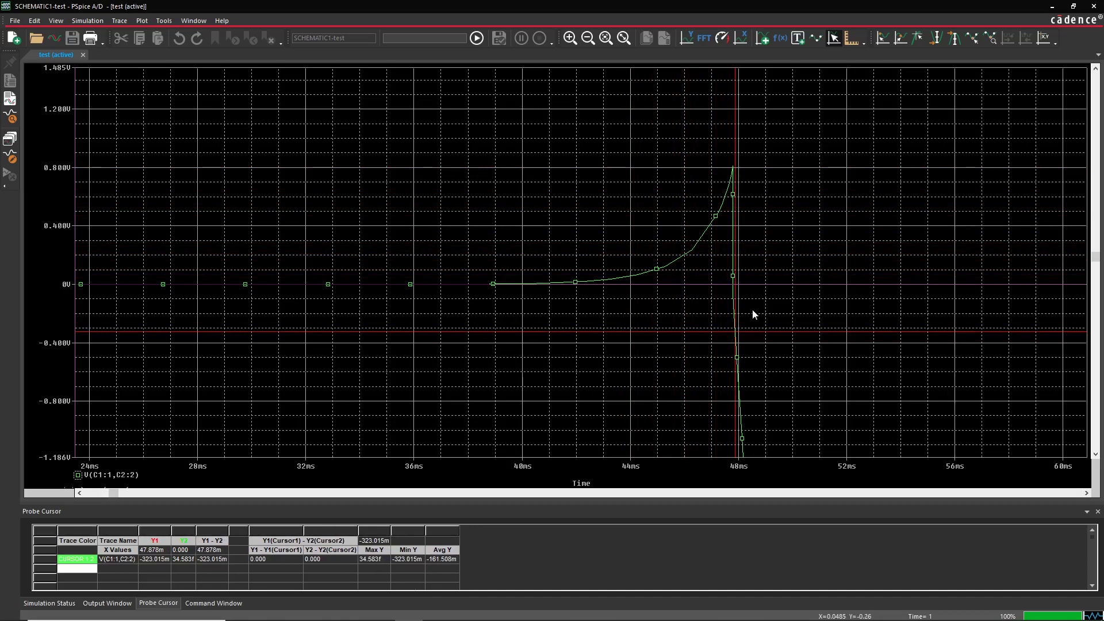
pyautogui.click(725, 208)
pyautogui.moveTo(725, 208); pyautogui.dragTo(733, 201)
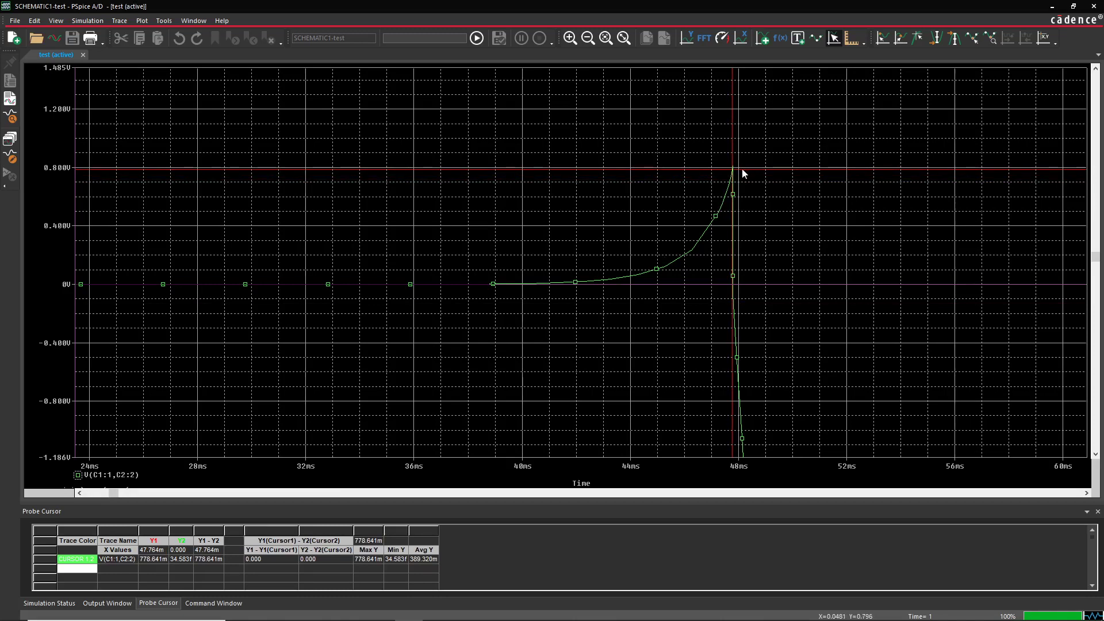
pyautogui.moveTo(723, 172)
pyautogui.mouseDown()
pyautogui.moveTo(661, 222)
pyautogui.moveTo(670, 231)
pyautogui.moveTo(685, 222)
pyautogui.moveTo(572, 263)
pyautogui.moveTo(692, 229)
pyautogui.moveTo(523, 282)
pyautogui.moveTo(620, 259)
pyautogui.moveTo(730, 204)
pyautogui.mouseUp()
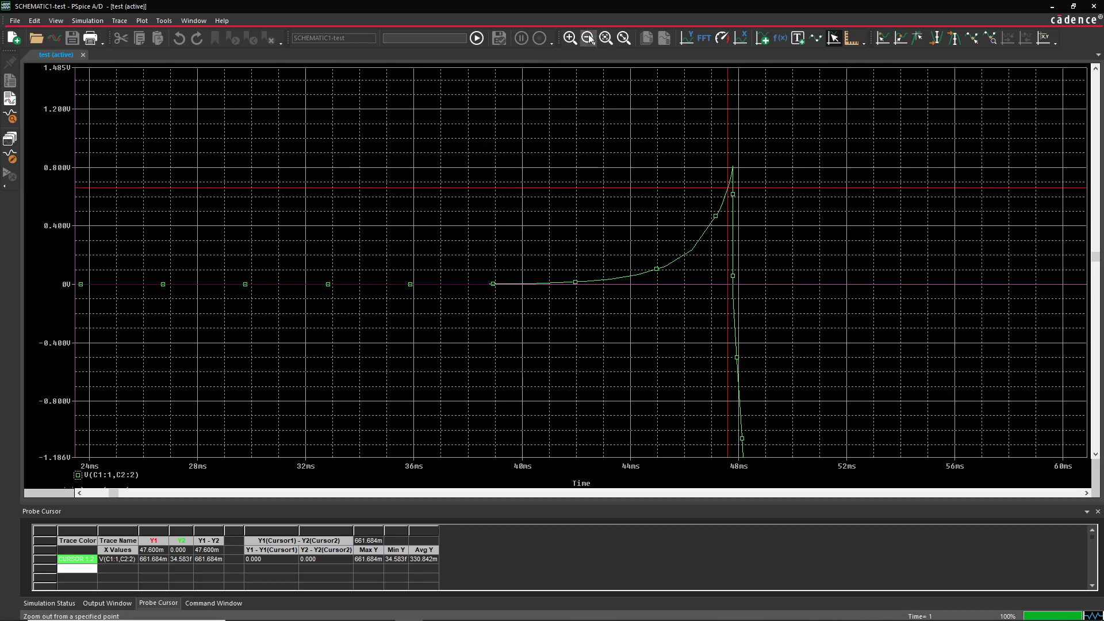
# Zoom out to 0–1 s, read the 7.7991 V high plateau with cursor 1, then close PSpice A/D.
pyautogui.click(624, 38)
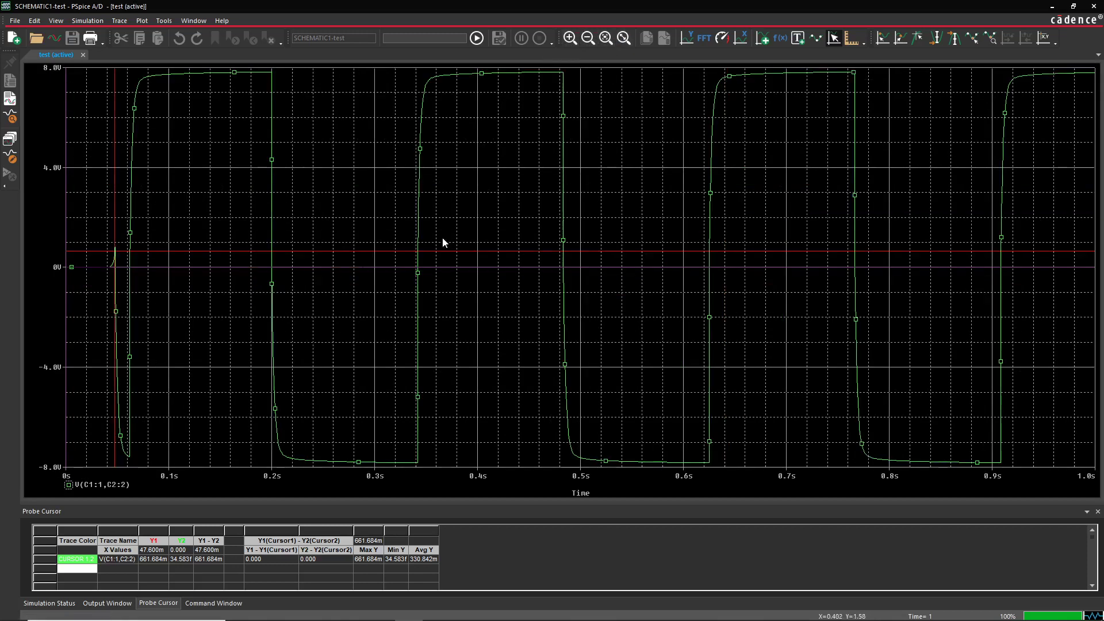
pyautogui.moveTo(120, 245); pyautogui.dragTo(514, 294)
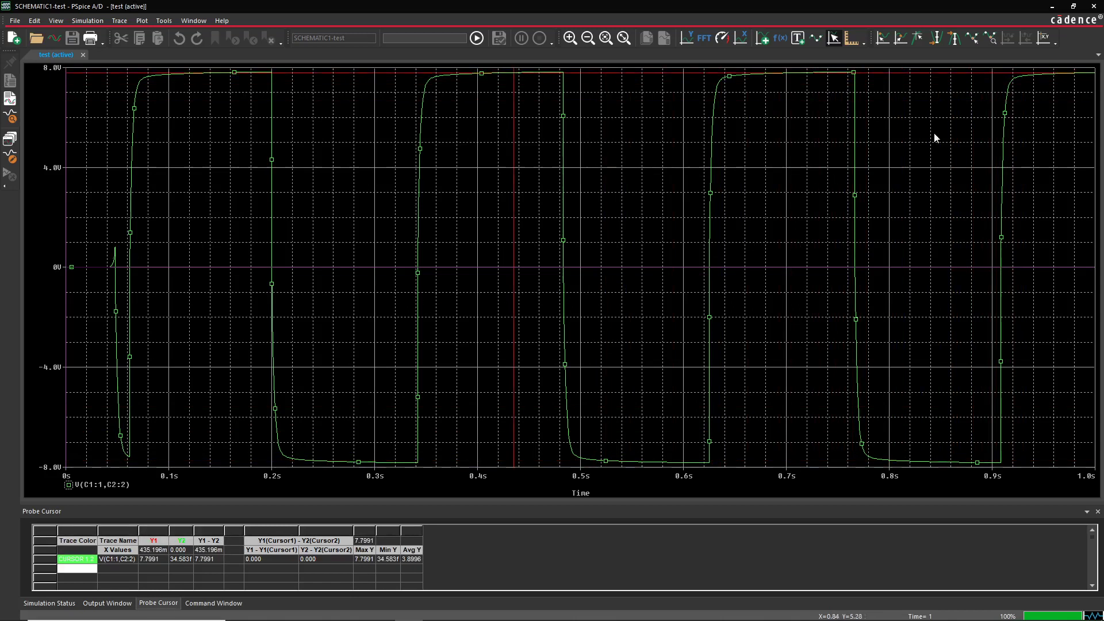
pyautogui.click(1093, 8)
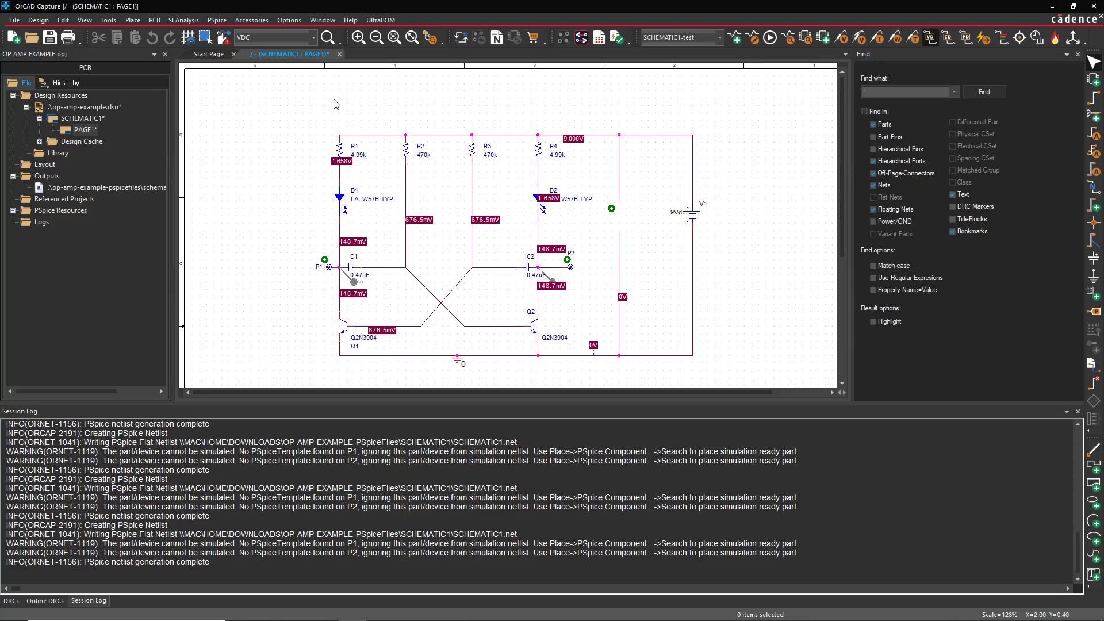
pyautogui.click(133, 20)
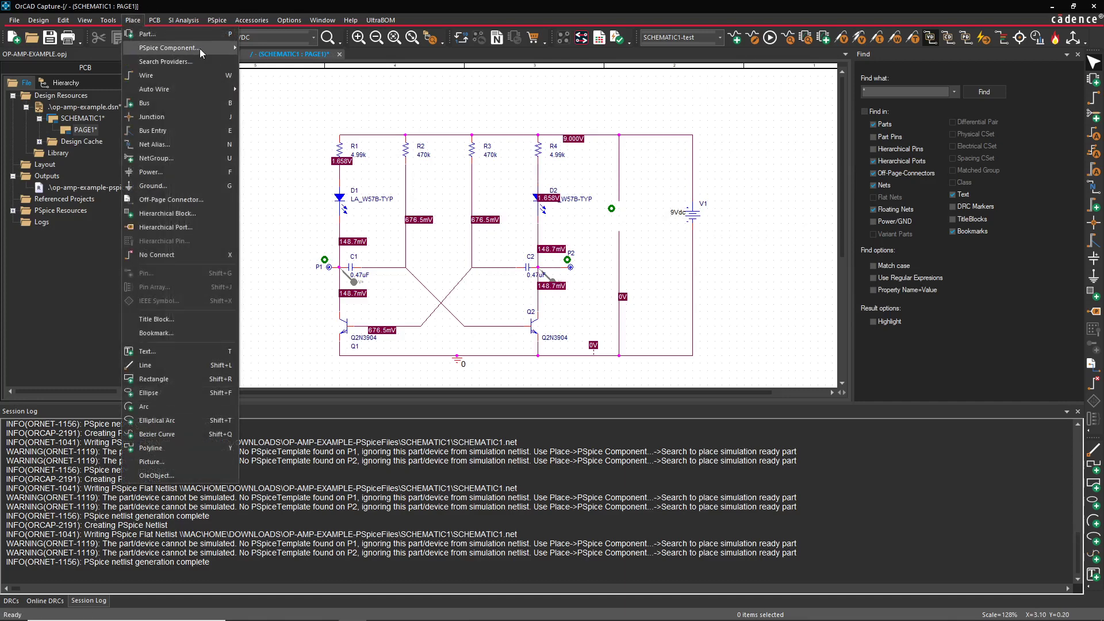
pyautogui.moveTo(199, 48)
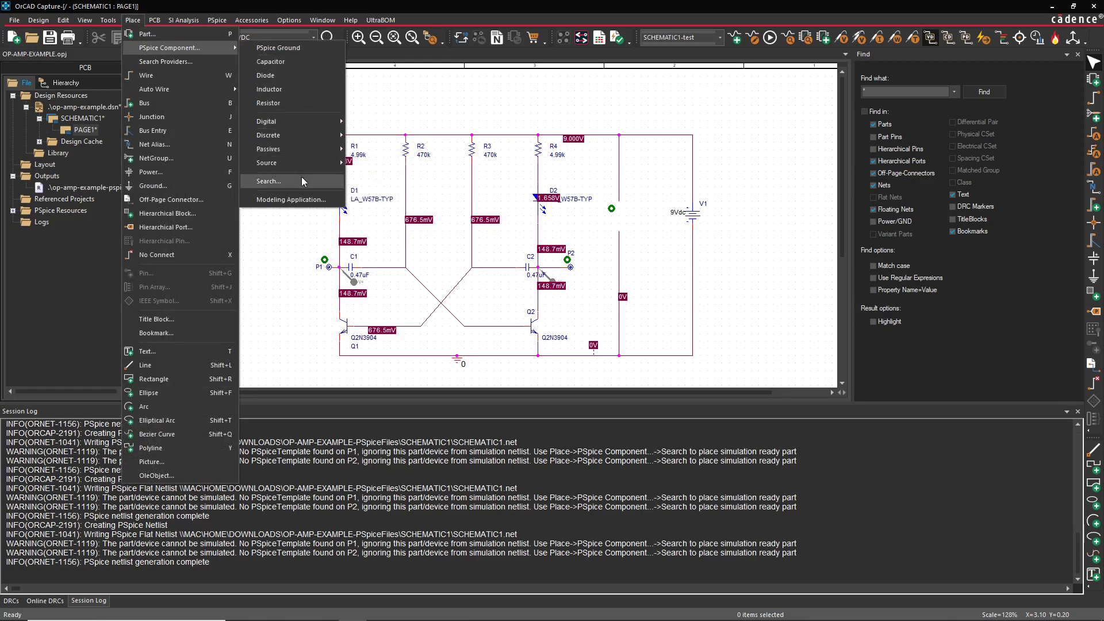
pyautogui.click(305, 206)
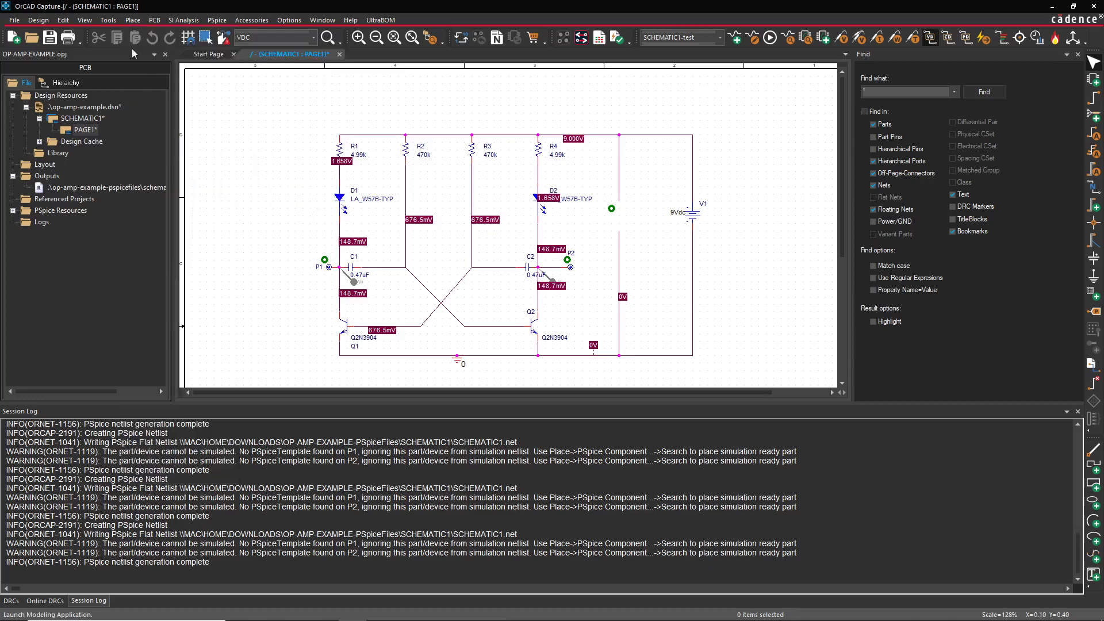